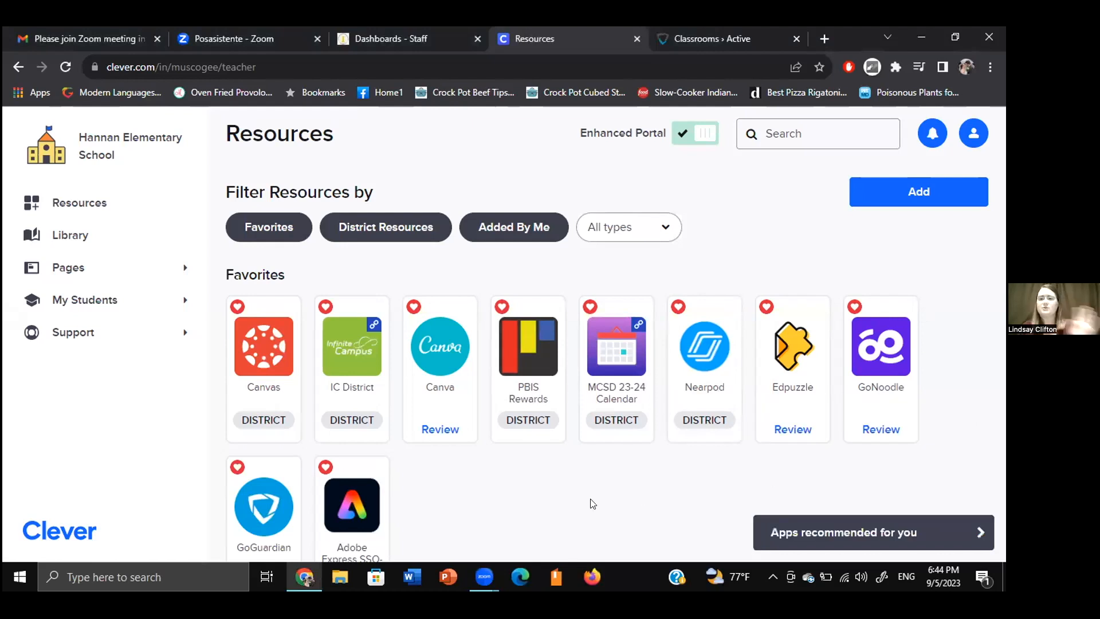
Switch from the Clever resources page to the open GoGuardian Teacher classrooms page
{"action": "scroll", "coordinate": [355, 484], "scroll_direction": "down", "scroll_amount": 2}
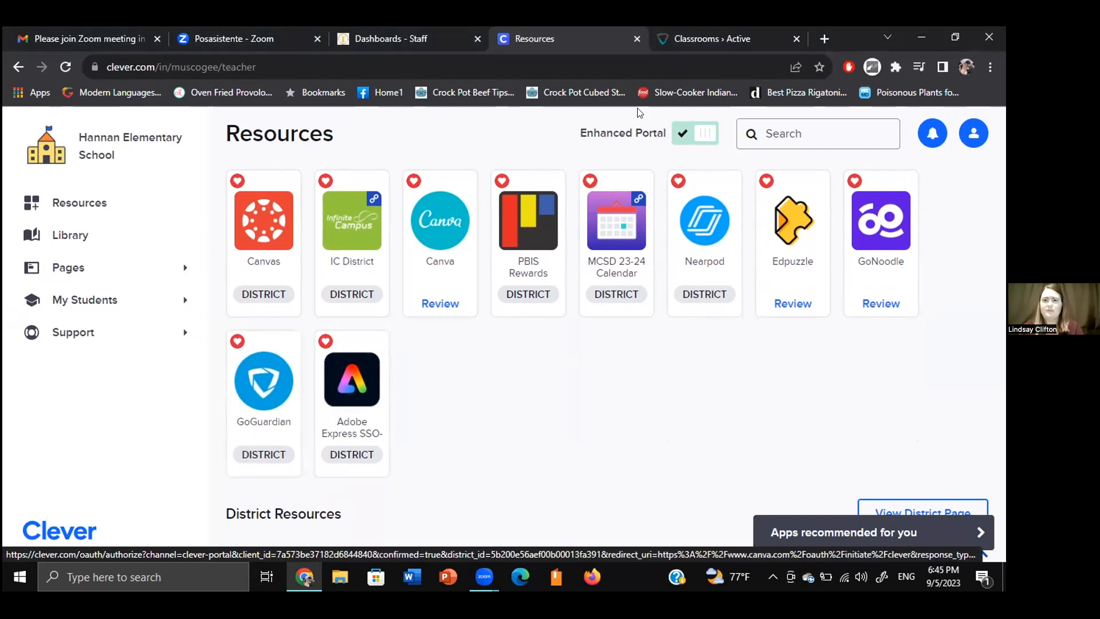
{"action": "left_click", "coordinate": [682, 56]}
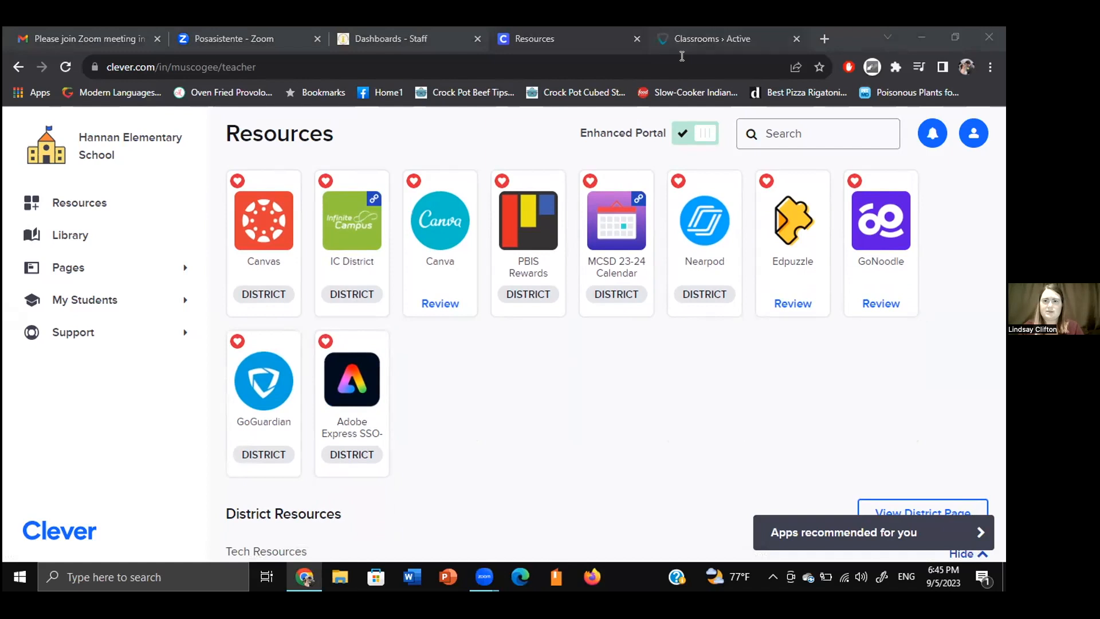
{"action": "left_click", "coordinate": [687, 40]}
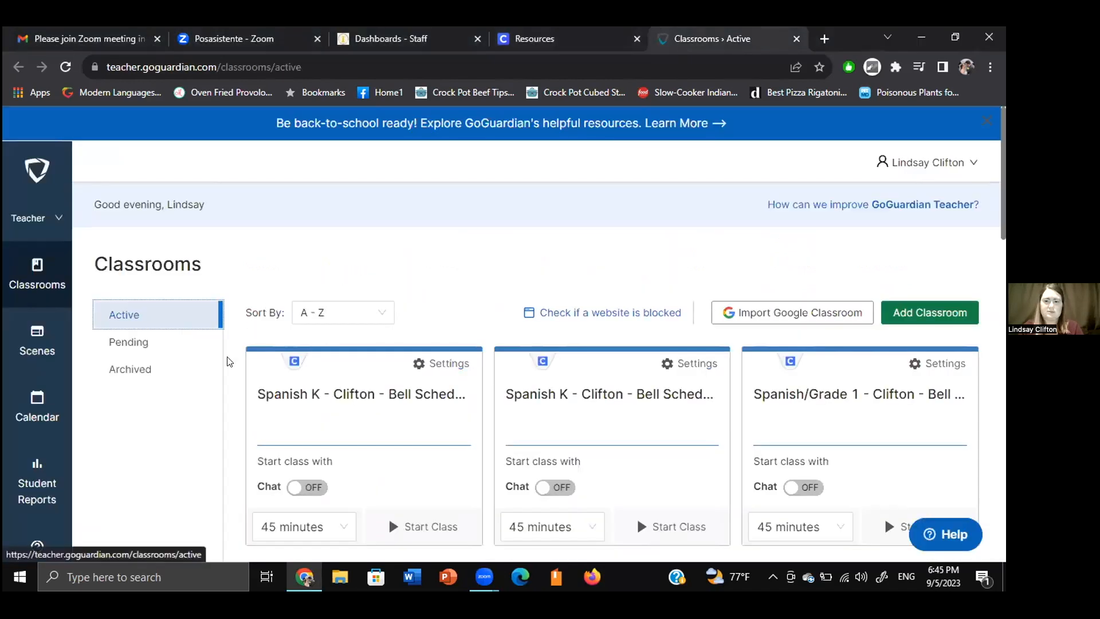
Check the pending classrooms, and go back to look through the full list of active classrooms
{"action": "scroll", "coordinate": [229, 355], "scroll_direction": "down", "scroll_amount": 1}
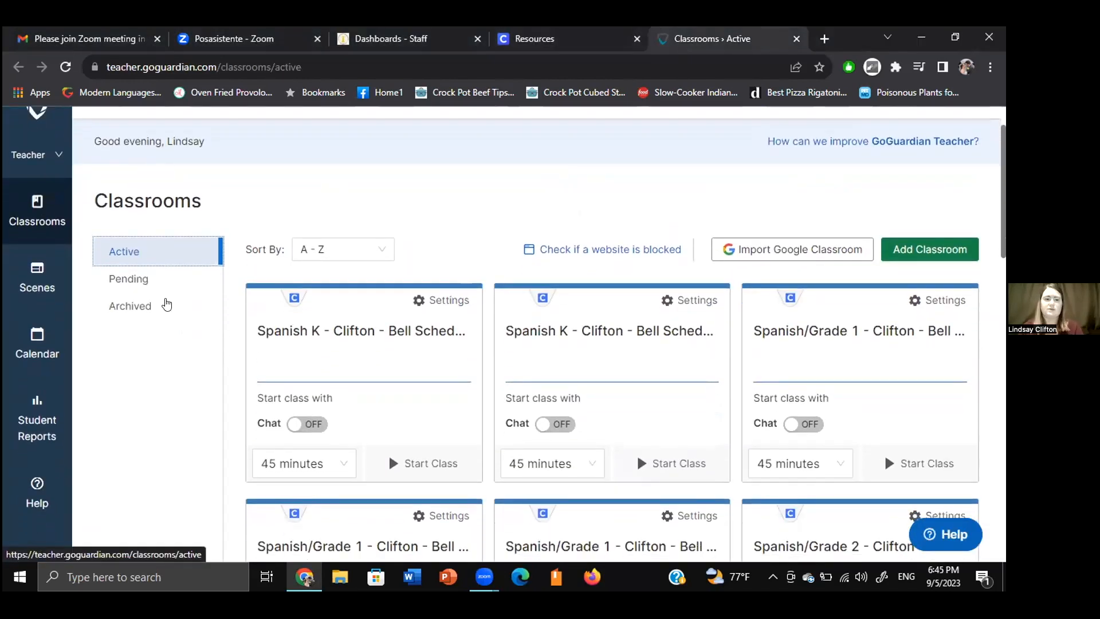
{"action": "left_click", "coordinate": [135, 281]}
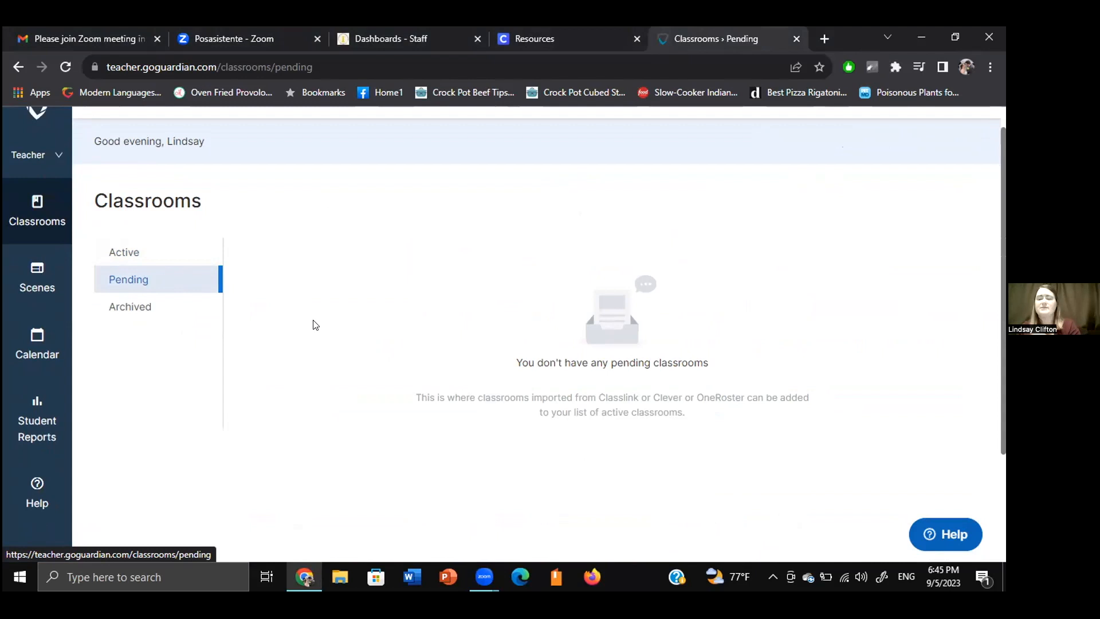
{"action": "left_click", "coordinate": [147, 252]}
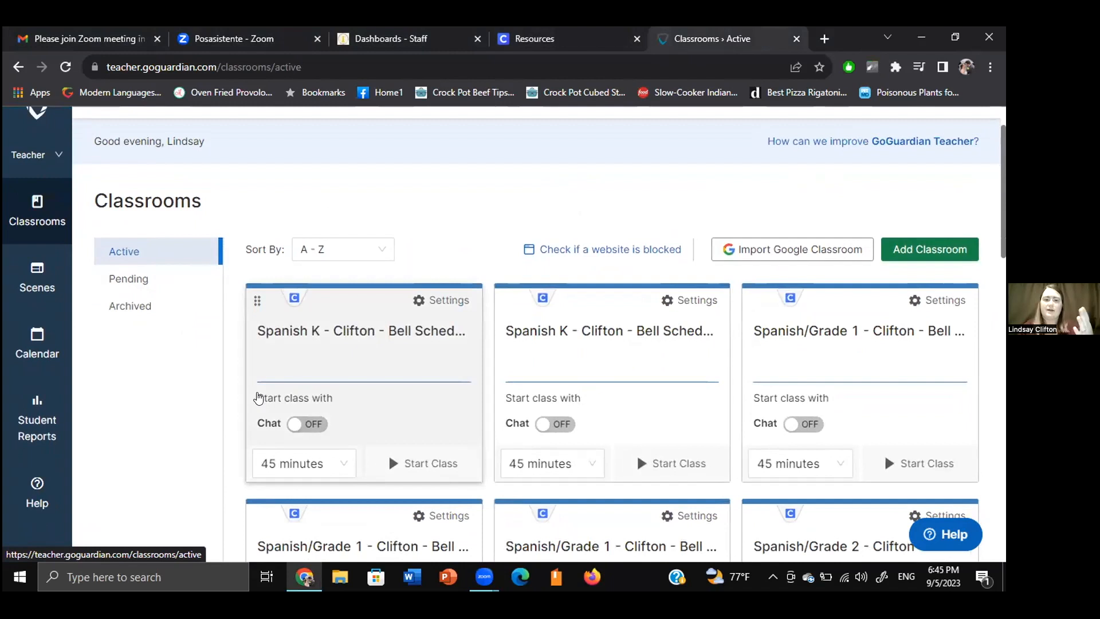
{"action": "scroll", "coordinate": [258, 398], "scroll_direction": "down", "scroll_amount": 9}
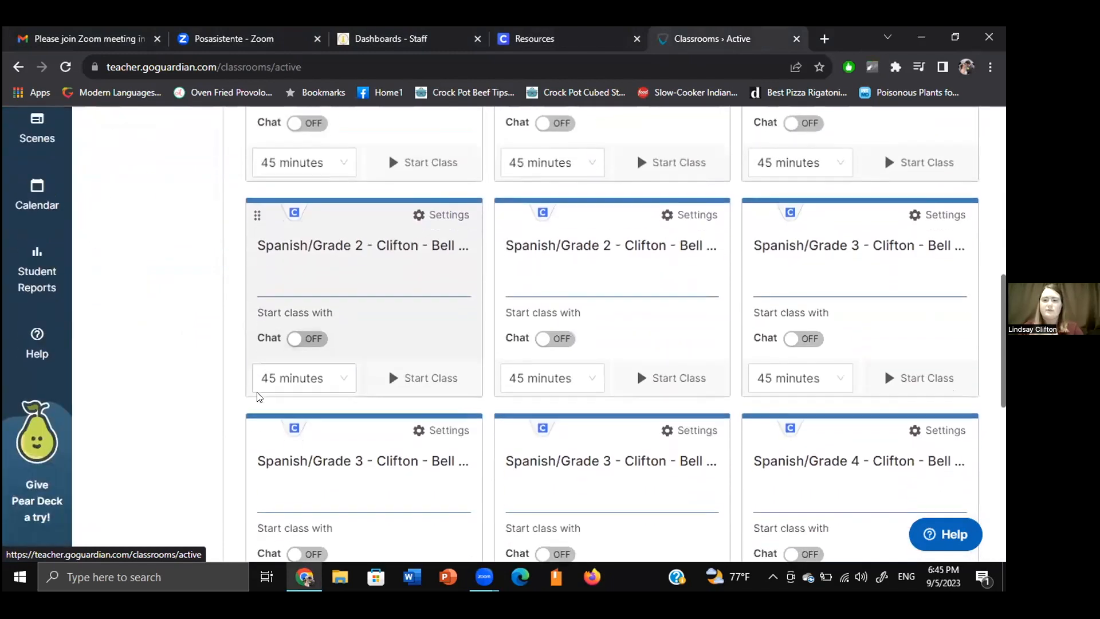
{"action": "scroll", "coordinate": [258, 398], "scroll_direction": "down", "scroll_amount": 7}
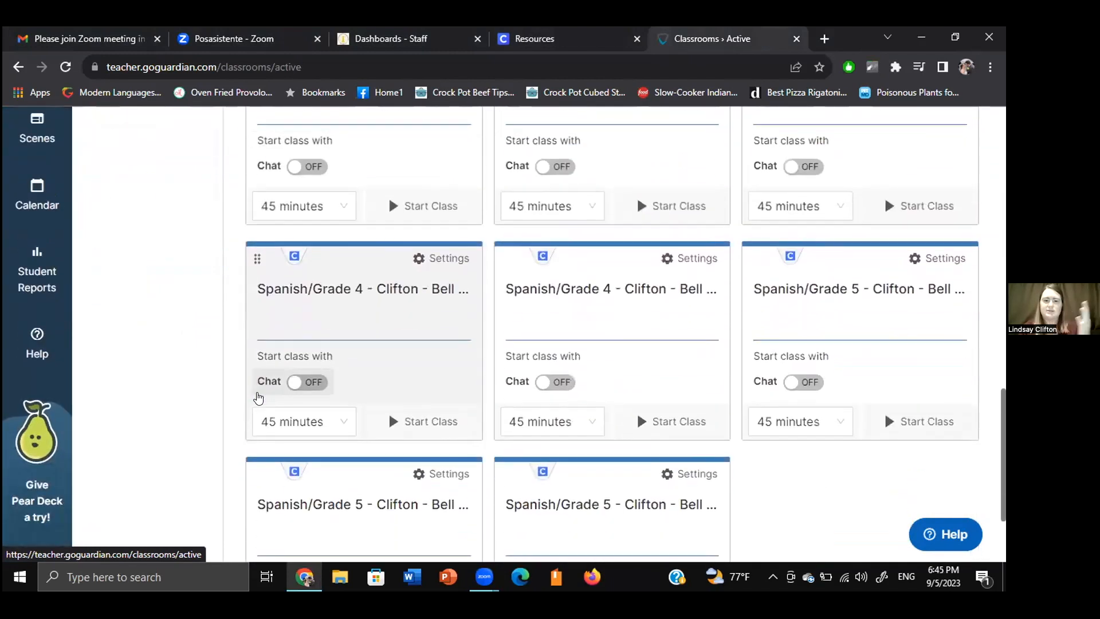
{"action": "scroll", "coordinate": [258, 398], "scroll_direction": "down", "scroll_amount": 2}
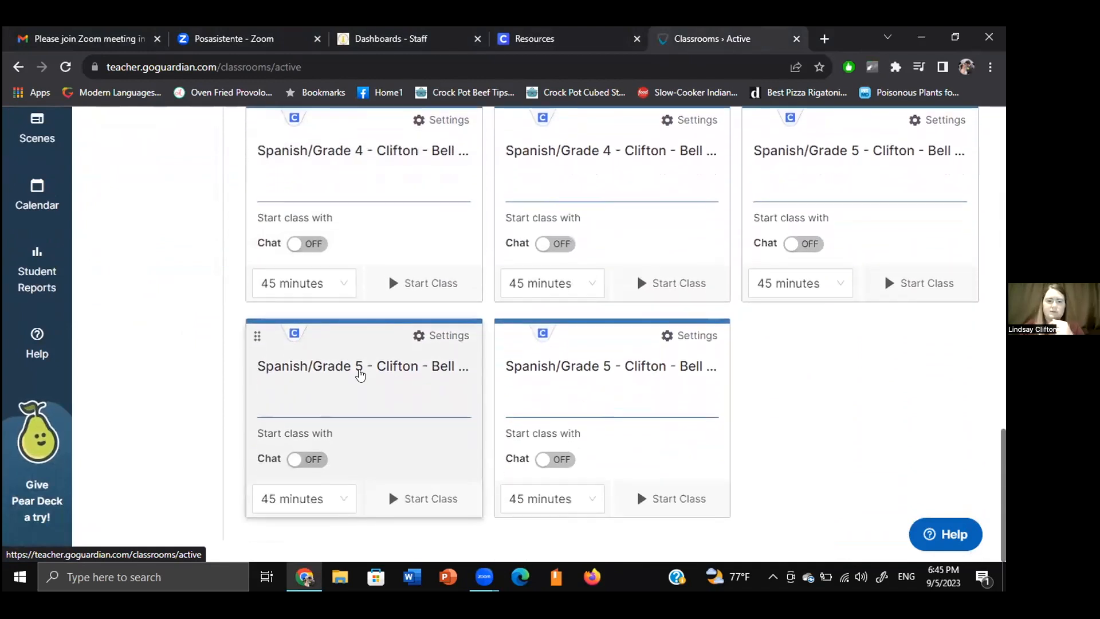
View the class editing page of the first Spanish/Grade 5 class in the last row, and return to the active classrooms
{"action": "left_click", "coordinate": [435, 336]}
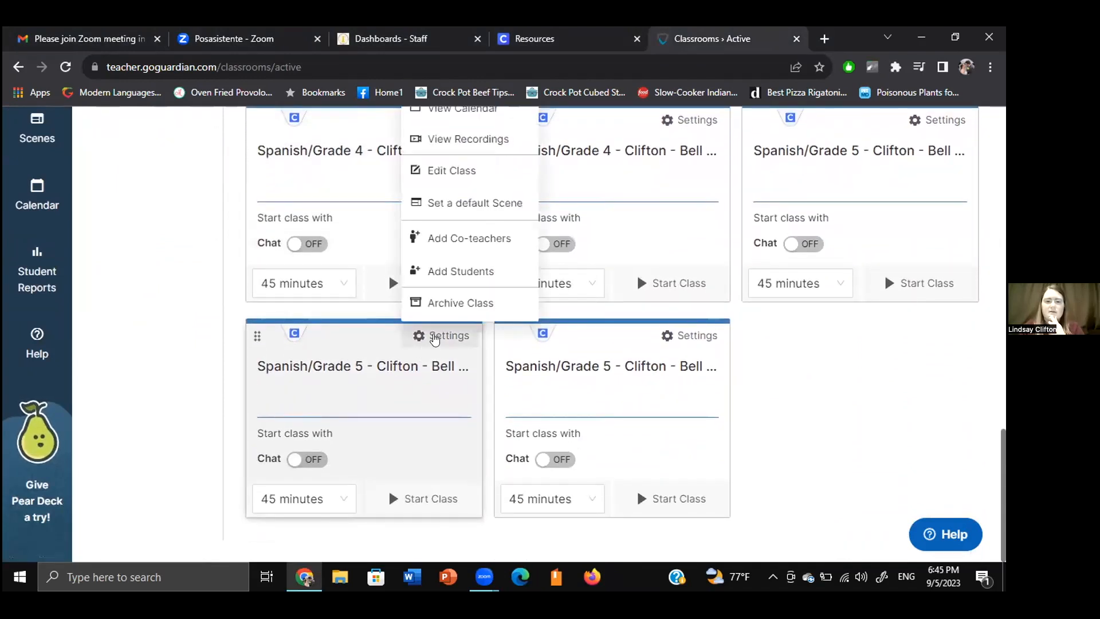
{"action": "scroll", "coordinate": [444, 282], "scroll_direction": "up", "scroll_amount": 2}
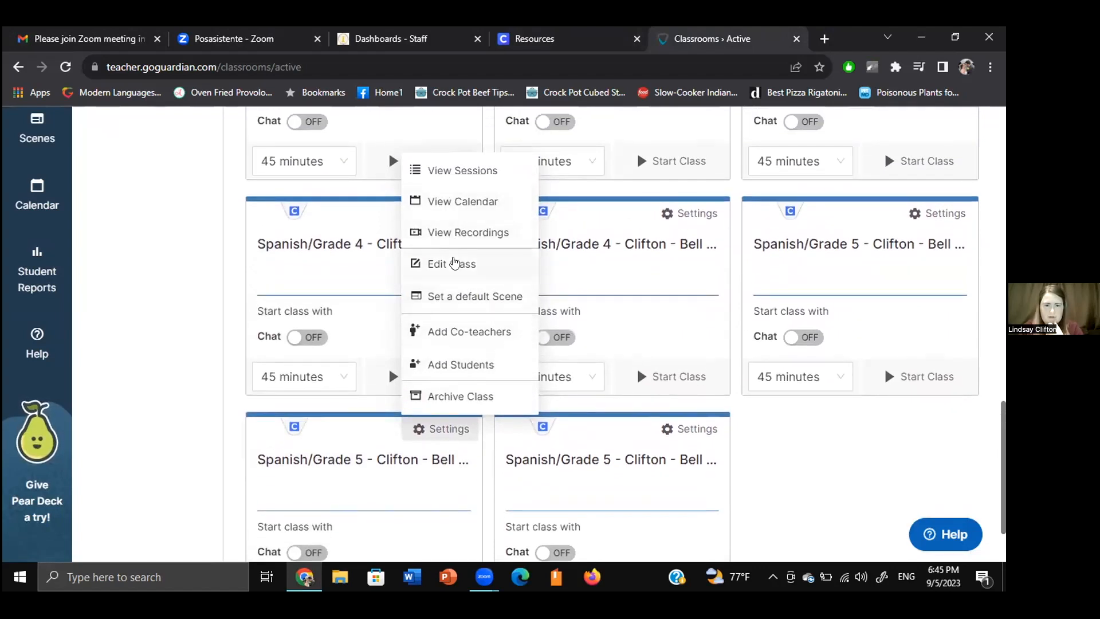
{"action": "left_click", "coordinate": [454, 262]}
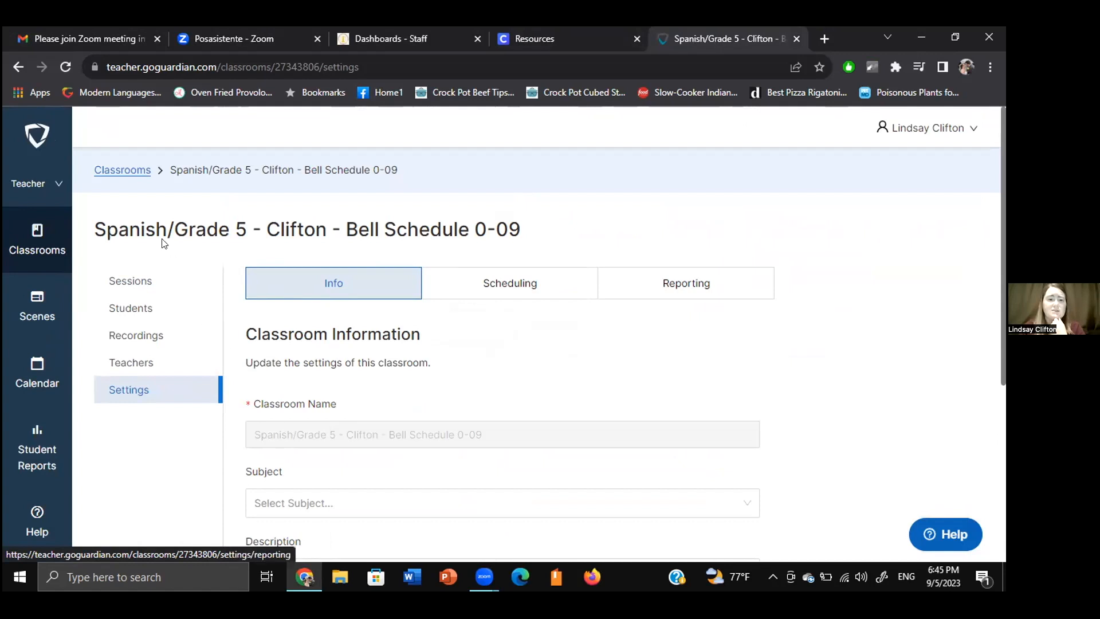
{"action": "left_click", "coordinate": [13, 67]}
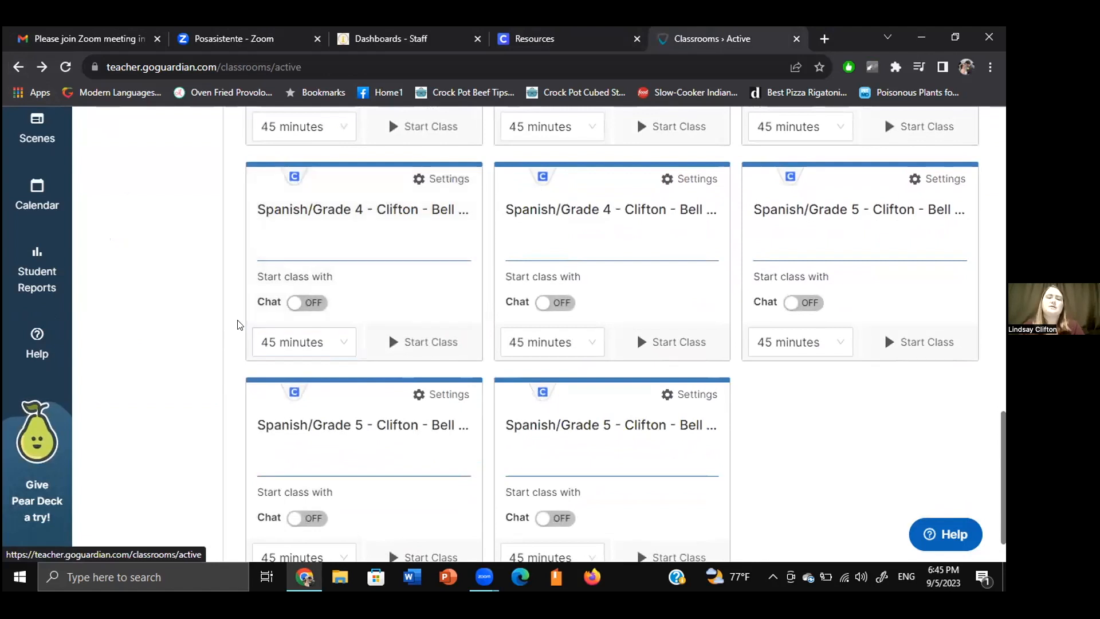
{"action": "scroll", "coordinate": [240, 324], "scroll_direction": "up", "scroll_amount": 15}
{"action": "scroll", "coordinate": [239, 324], "scroll_direction": "up", "scroll_amount": 2}
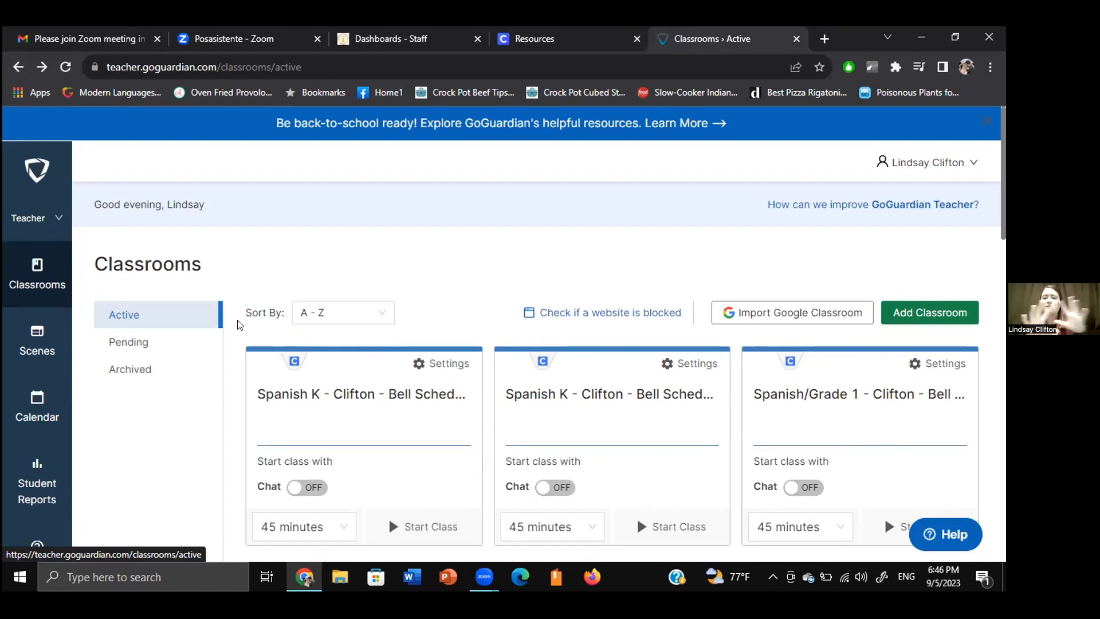
Start a new blocked websites scene named "No Social Media" and continue to its website selection
{"action": "scroll", "coordinate": [240, 324], "scroll_direction": "down", "scroll_amount": 2}
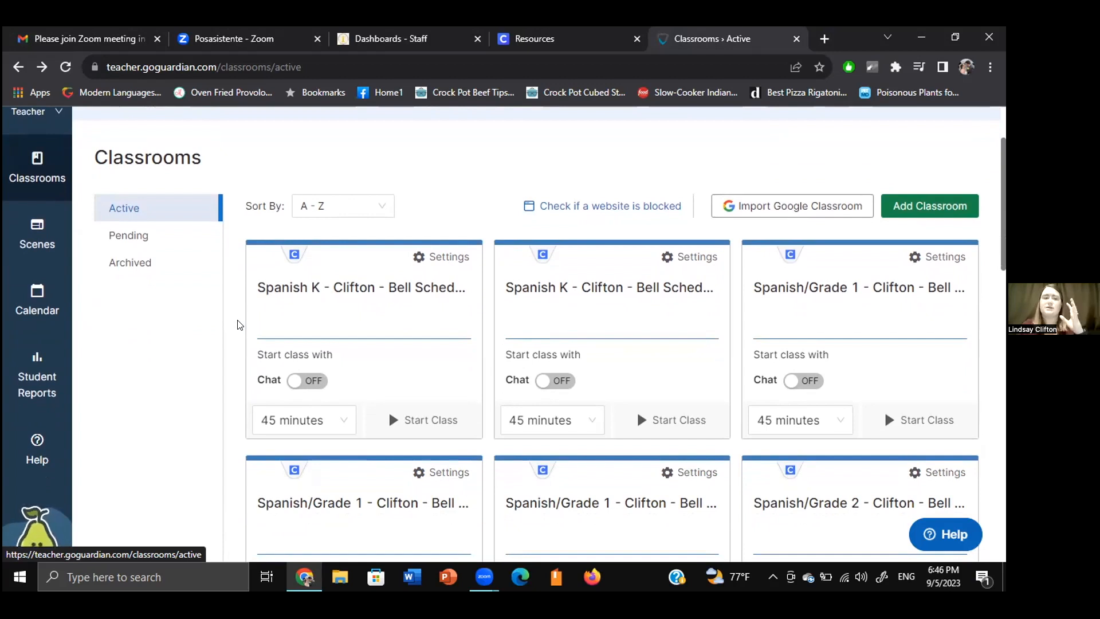
{"action": "left_click", "coordinate": [40, 244]}
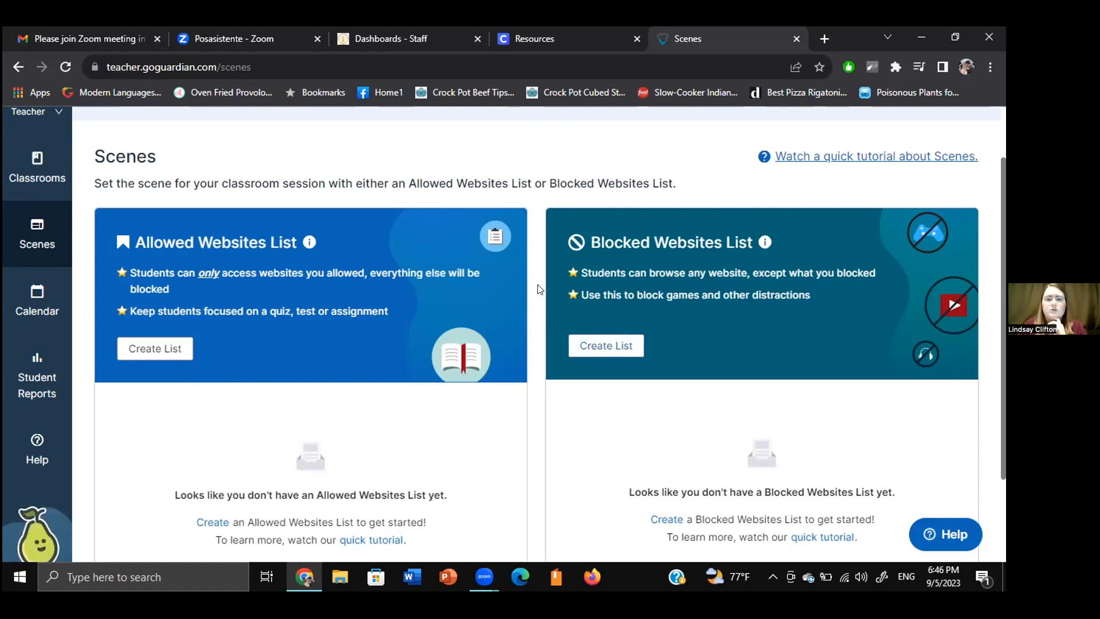
{"action": "left_click", "coordinate": [623, 346]}
{"action": "left_click", "coordinate": [180, 202]}
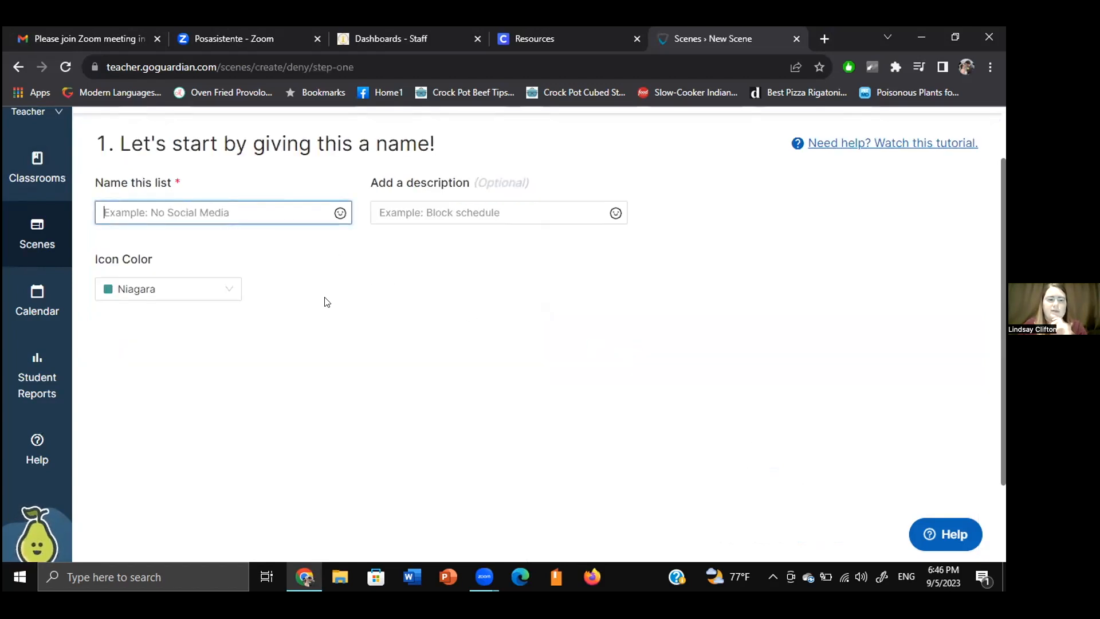
{"action": "type", "text": "No Social Media"}
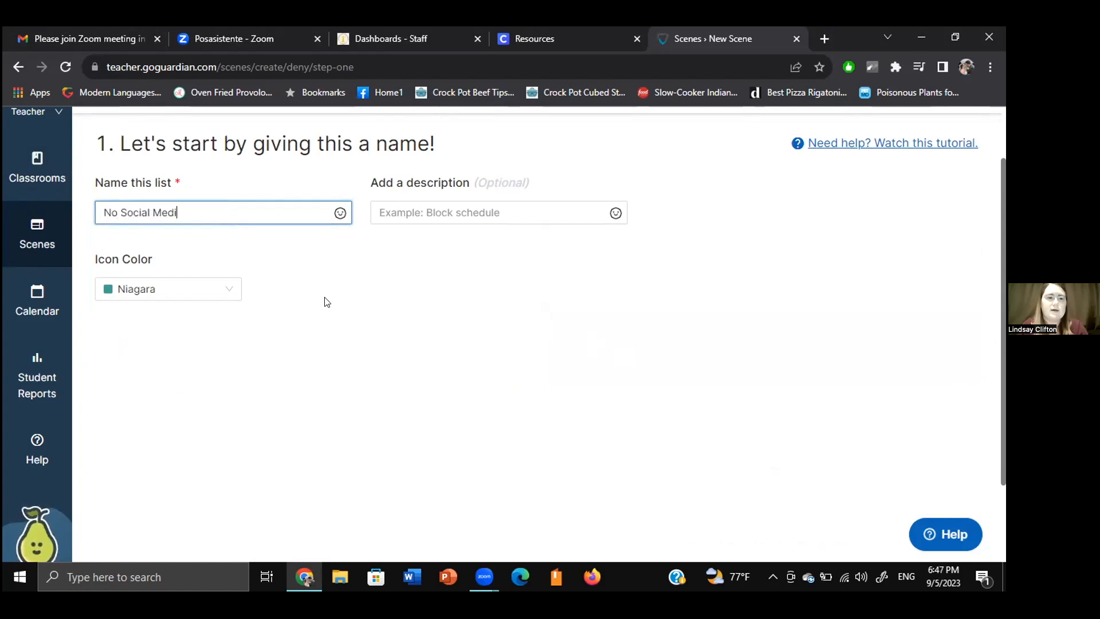
{"action": "key", "text": "Tab"}
{"action": "key", "text": "Tab"}
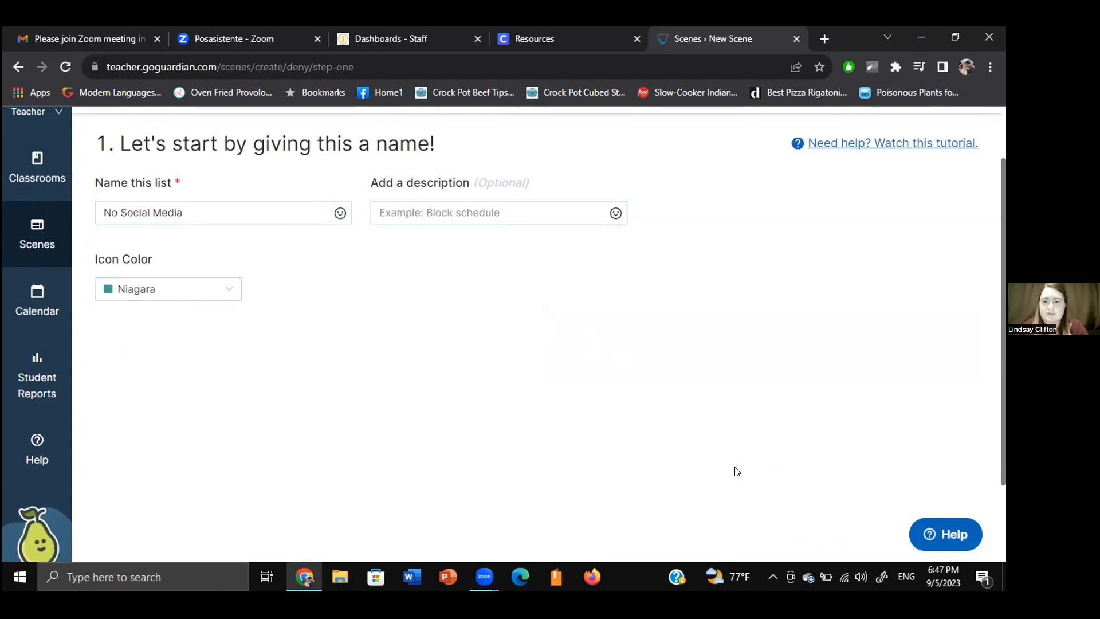
{"action": "scroll", "coordinate": [782, 408], "scroll_direction": "down", "scroll_amount": 2}
{"action": "scroll", "coordinate": [771, 405], "scroll_direction": "up", "scroll_amount": 3}
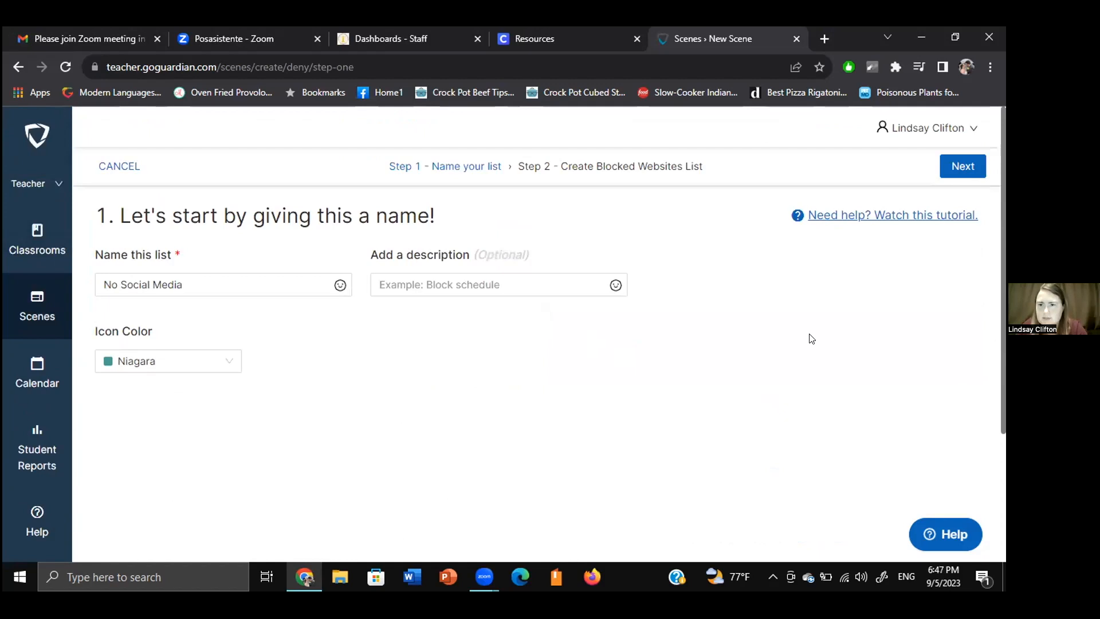
{"action": "left_click", "coordinate": [940, 175]}
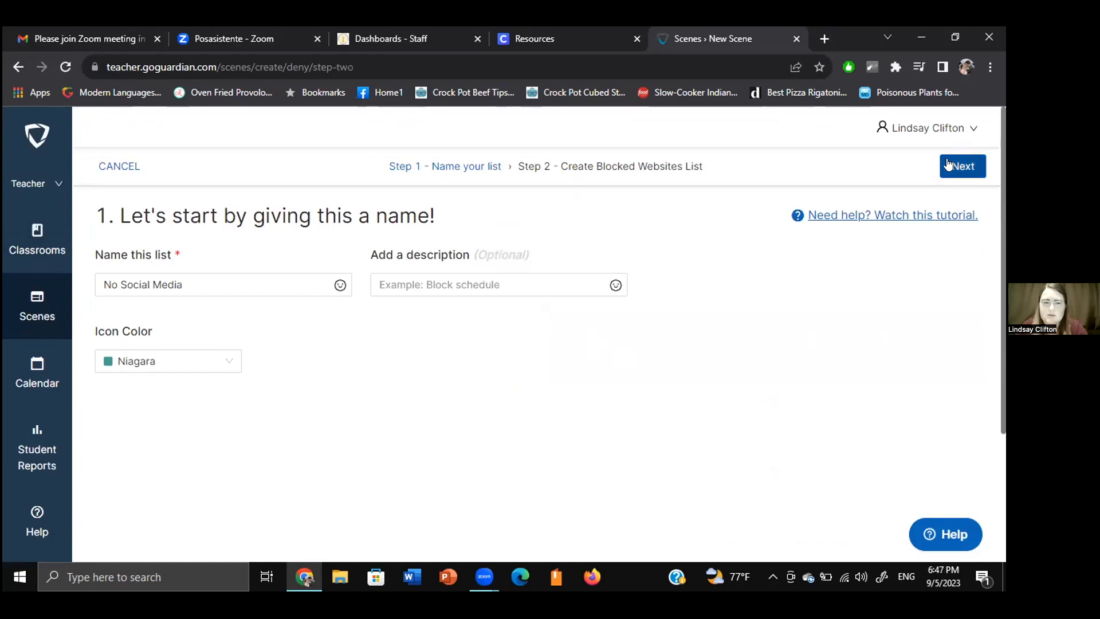
Search for "Instagram" and add instagram.com to the blocked websites list
{"action": "left_click", "coordinate": [225, 283]}
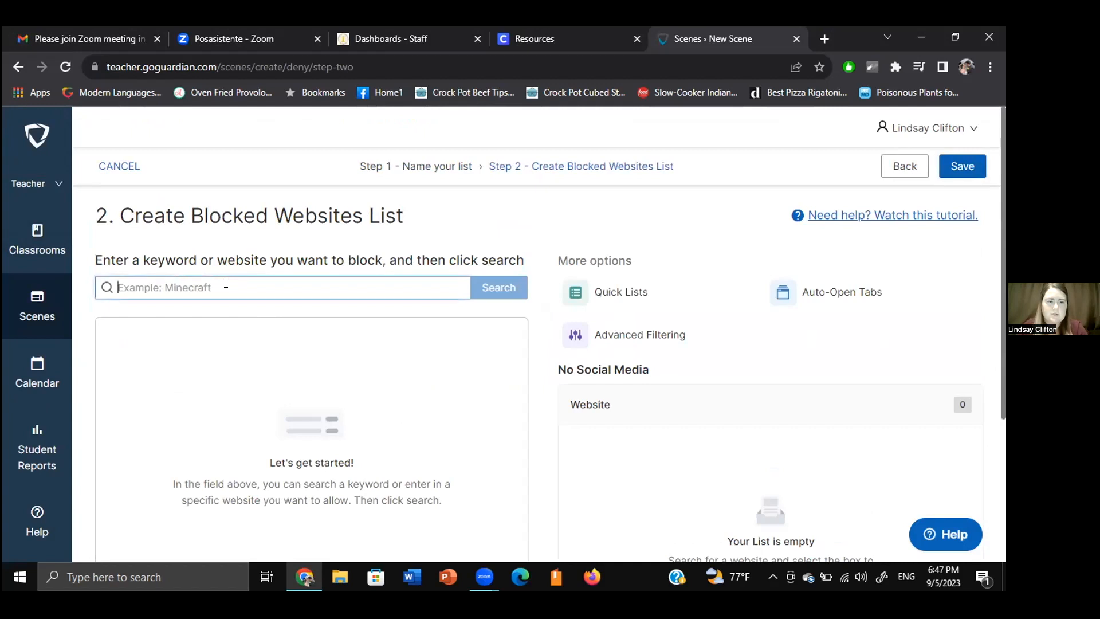
{"action": "type", "text": "Instag"}
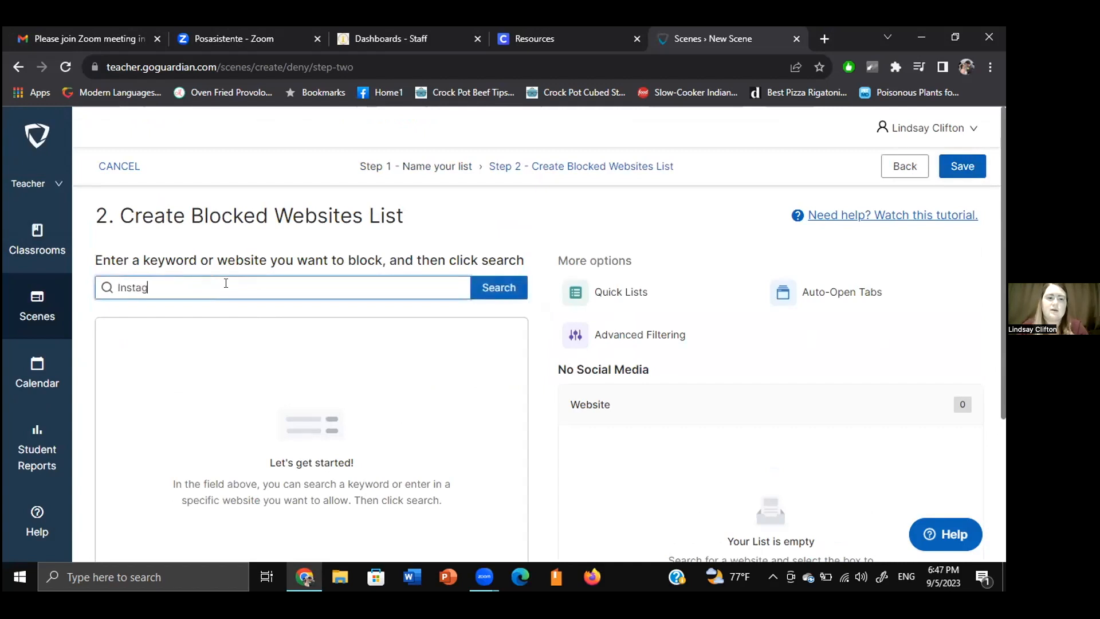
{"action": "type", "text": "ram"}
{"action": "key", "text": "Return"}
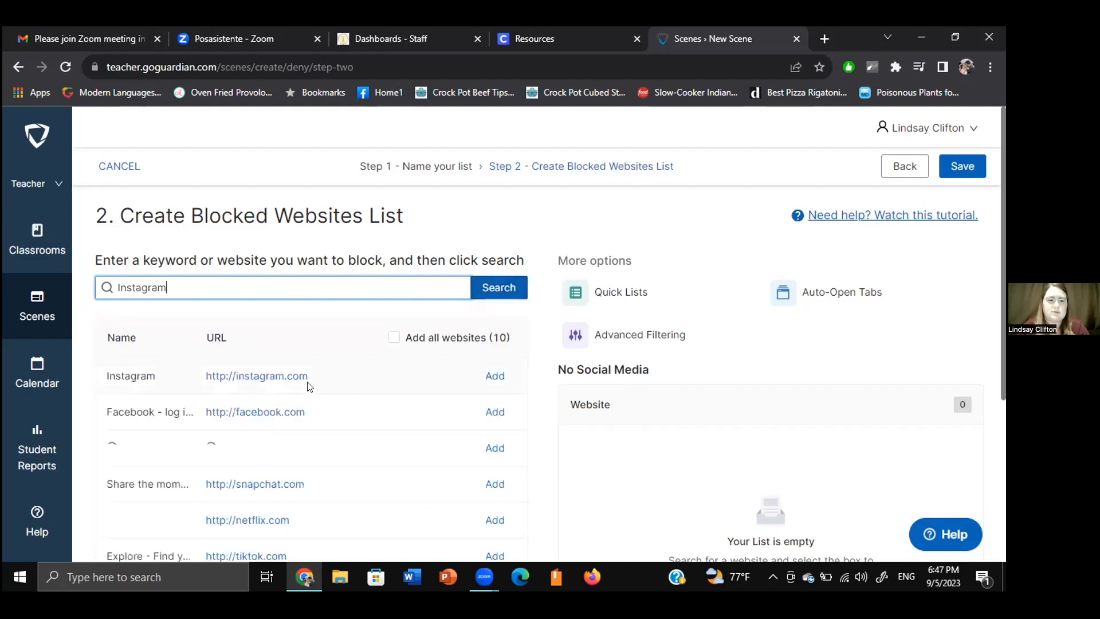
{"action": "left_click", "coordinate": [496, 377]}
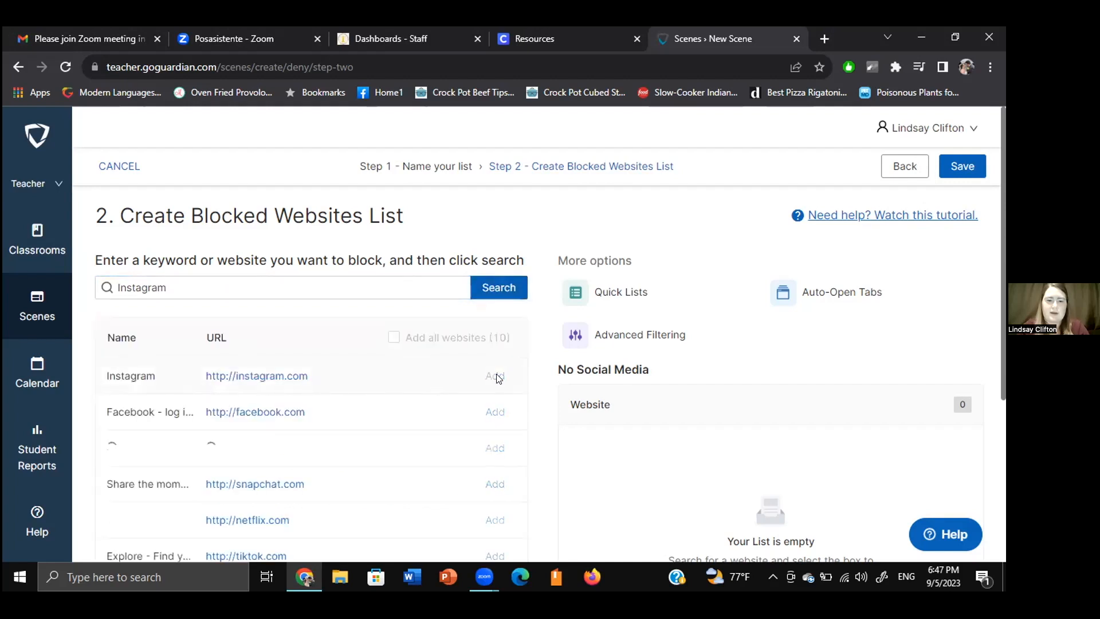
Add all ten websites on the first page of the Instagram search results to the blocked list
{"action": "scroll", "coordinate": [441, 434], "scroll_direction": "down", "scroll_amount": 2}
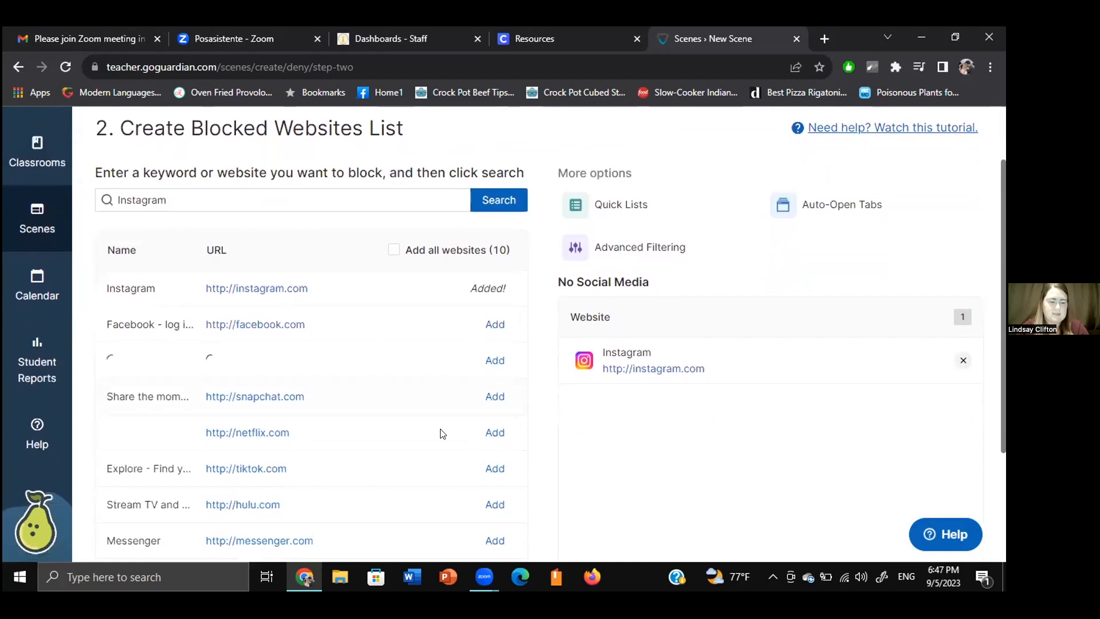
{"action": "scroll", "coordinate": [442, 434], "scroll_direction": "down", "scroll_amount": 2}
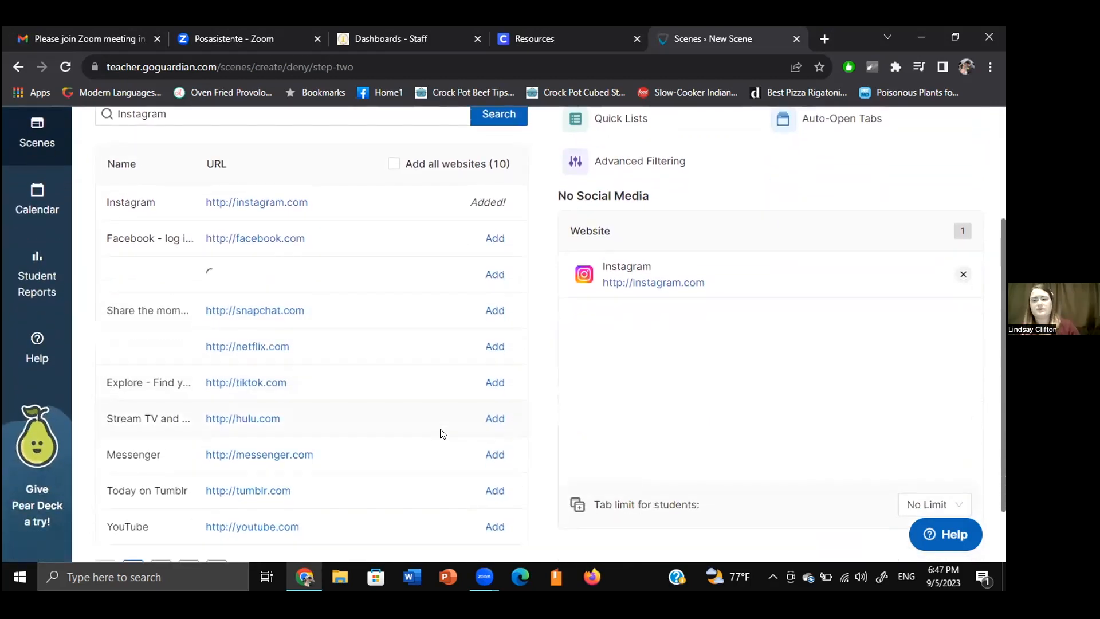
{"action": "scroll", "coordinate": [427, 338], "scroll_direction": "up", "scroll_amount": 1}
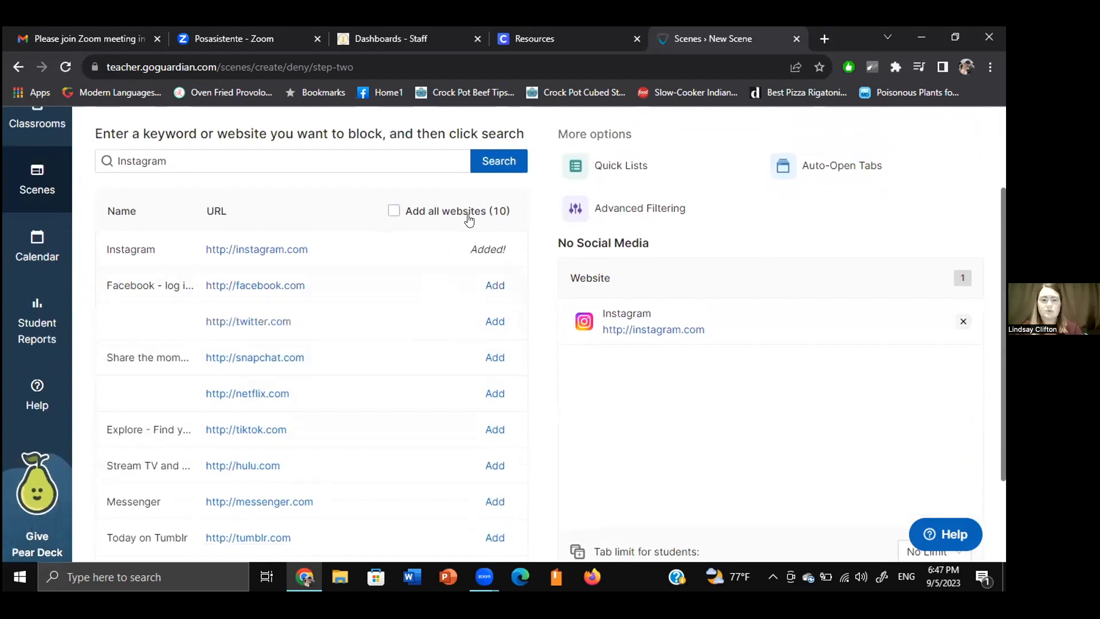
{"action": "left_click", "coordinate": [392, 211]}
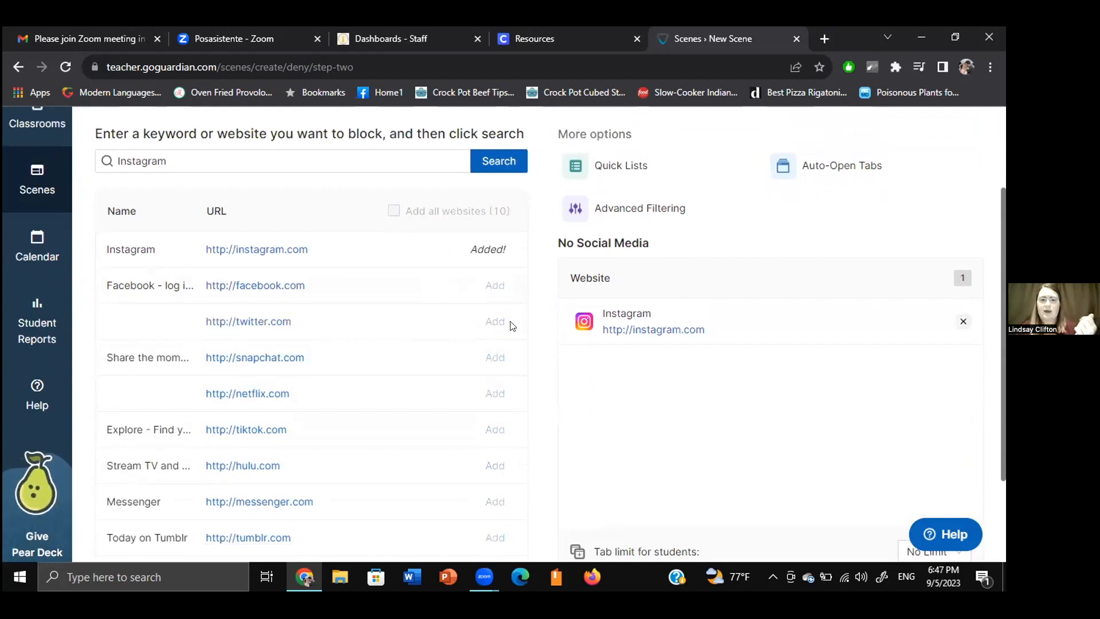
{"action": "scroll", "coordinate": [546, 352], "scroll_direction": "down", "scroll_amount": 2}
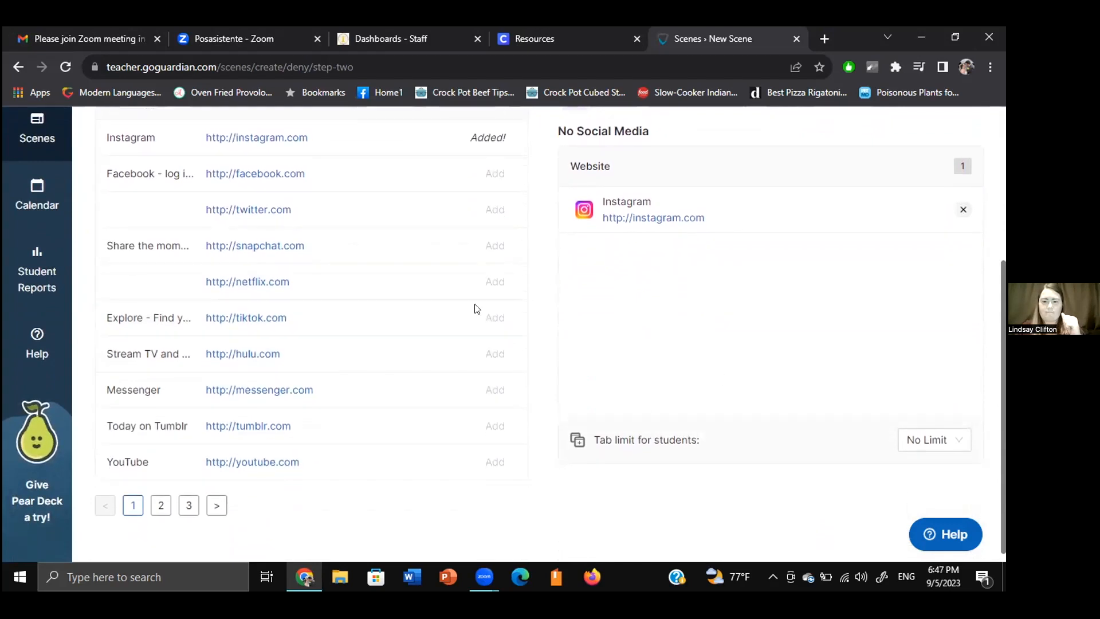
{"action": "scroll", "coordinate": [447, 307], "scroll_direction": "up", "scroll_amount": 4}
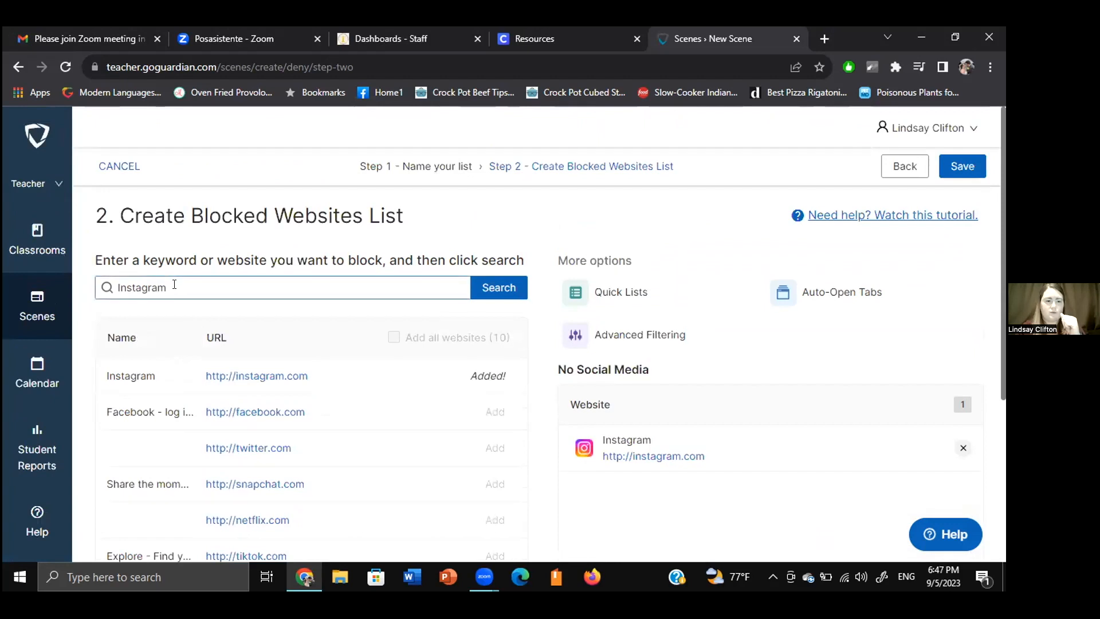
Search for "google translate" and examine the websites offered for blocking
{"action": "left_click_drag", "start_coordinate": [175, 285], "coordinate": [67, 287]}
{"action": "type", "text": "good"}
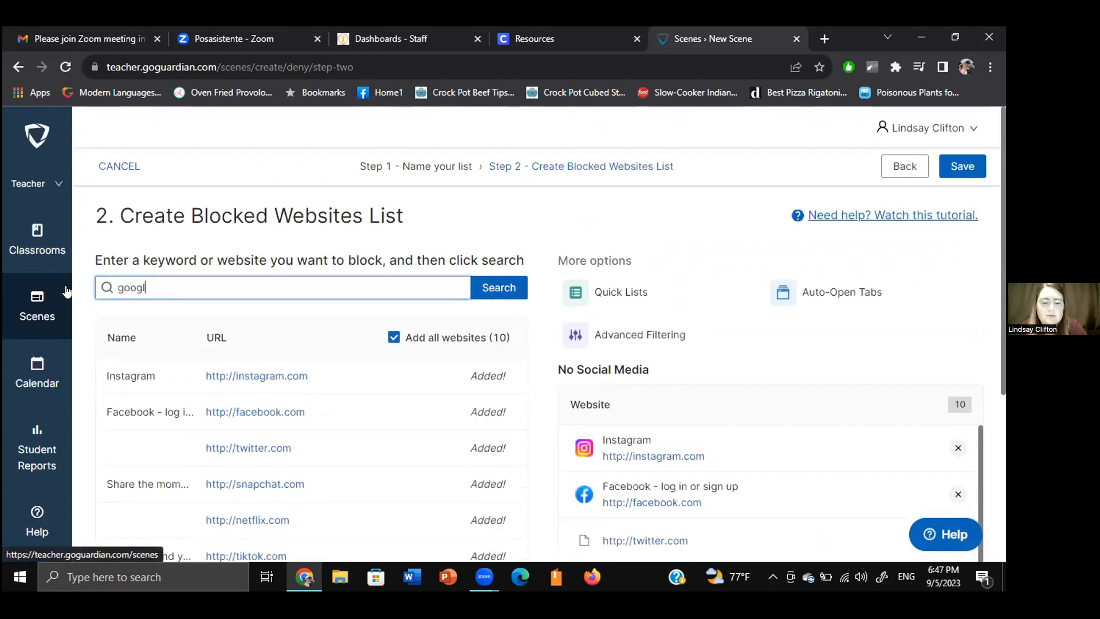
{"action": "type", "text": "le translate"}
{"action": "key", "text": "Return"}
{"action": "scroll", "coordinate": [368, 332], "scroll_direction": "down", "scroll_amount": 5}
{"action": "scroll", "coordinate": [369, 332], "scroll_direction": "up", "scroll_amount": 4}
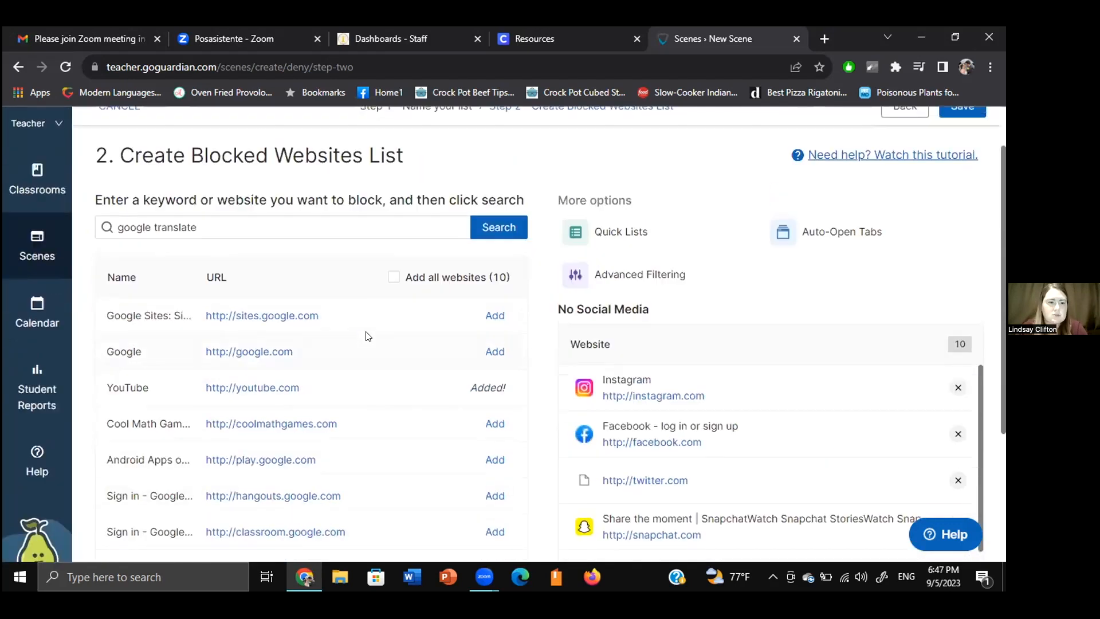
{"action": "scroll", "coordinate": [405, 336], "scroll_direction": "down", "scroll_amount": 2}
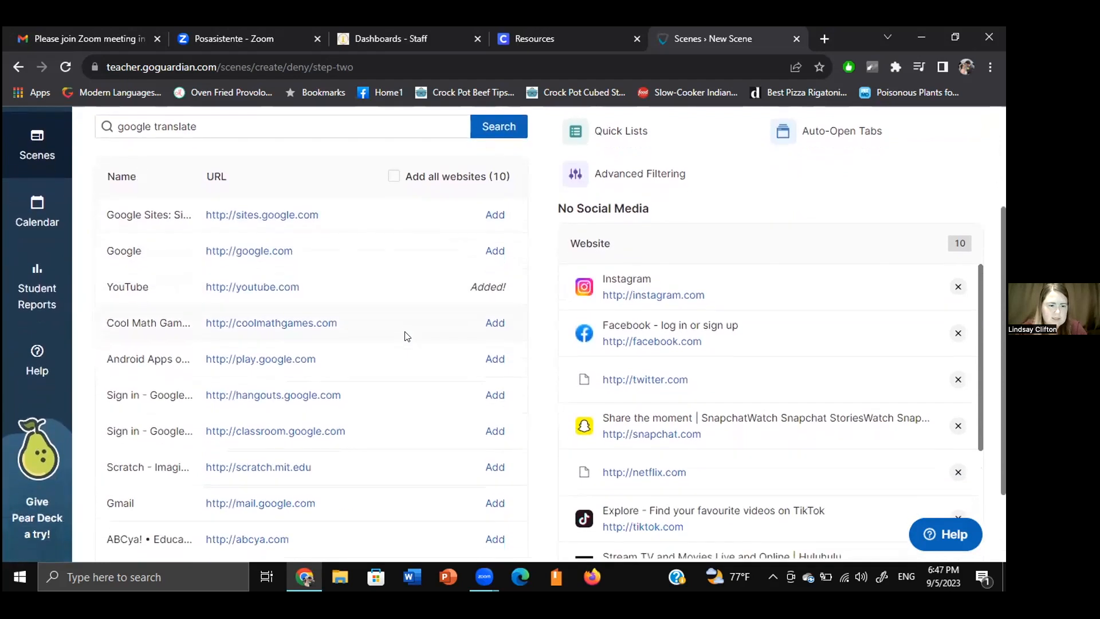
{"action": "scroll", "coordinate": [405, 337], "scroll_direction": "down", "scroll_amount": 2}
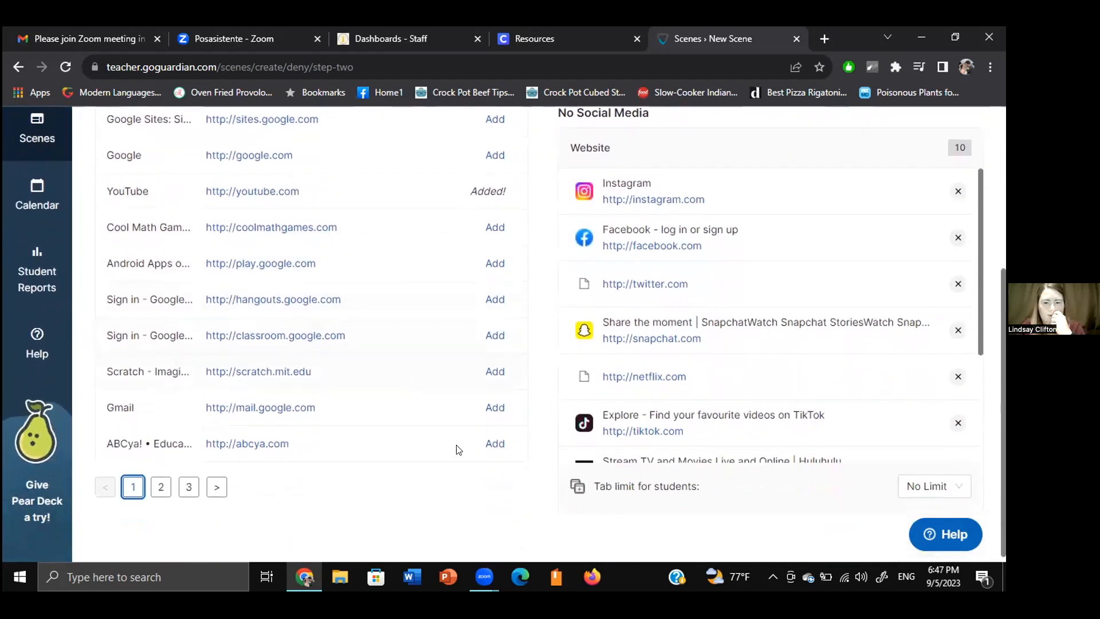
{"action": "scroll", "coordinate": [458, 449], "scroll_direction": "up", "scroll_amount": 2}
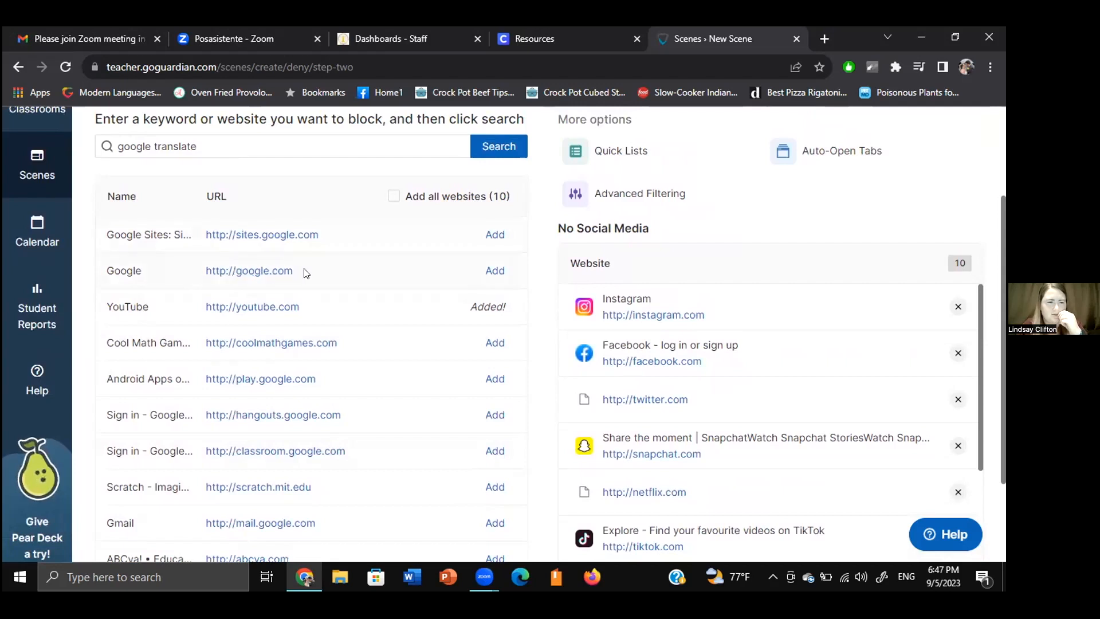
{"action": "scroll", "coordinate": [373, 327], "scroll_direction": "down", "scroll_amount": 2}
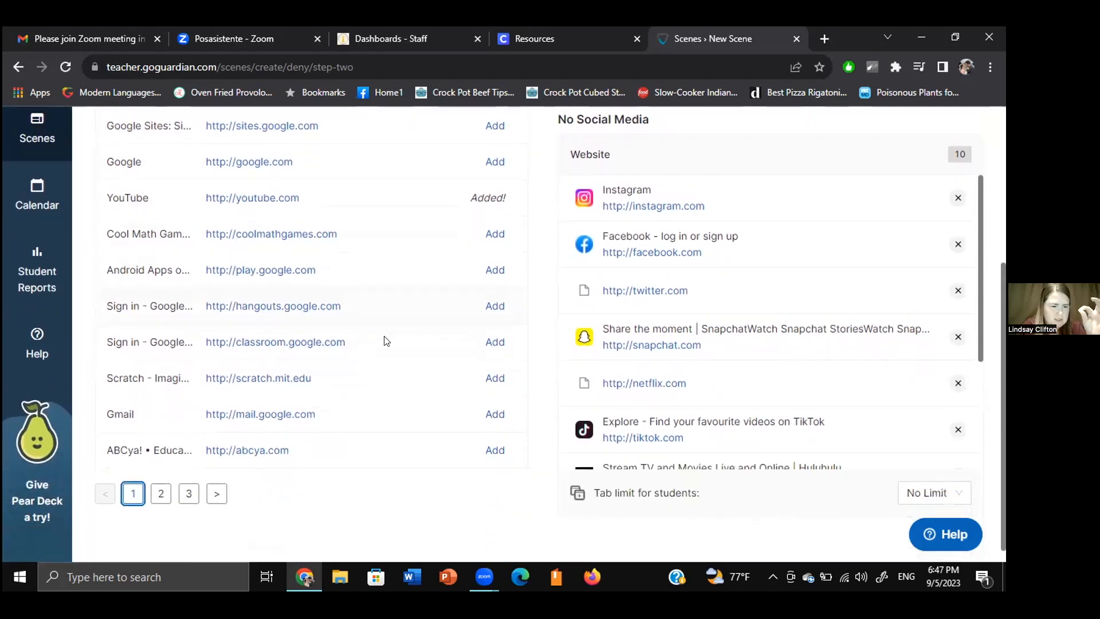
{"action": "scroll", "coordinate": [386, 341], "scroll_direction": "up", "scroll_amount": 2}
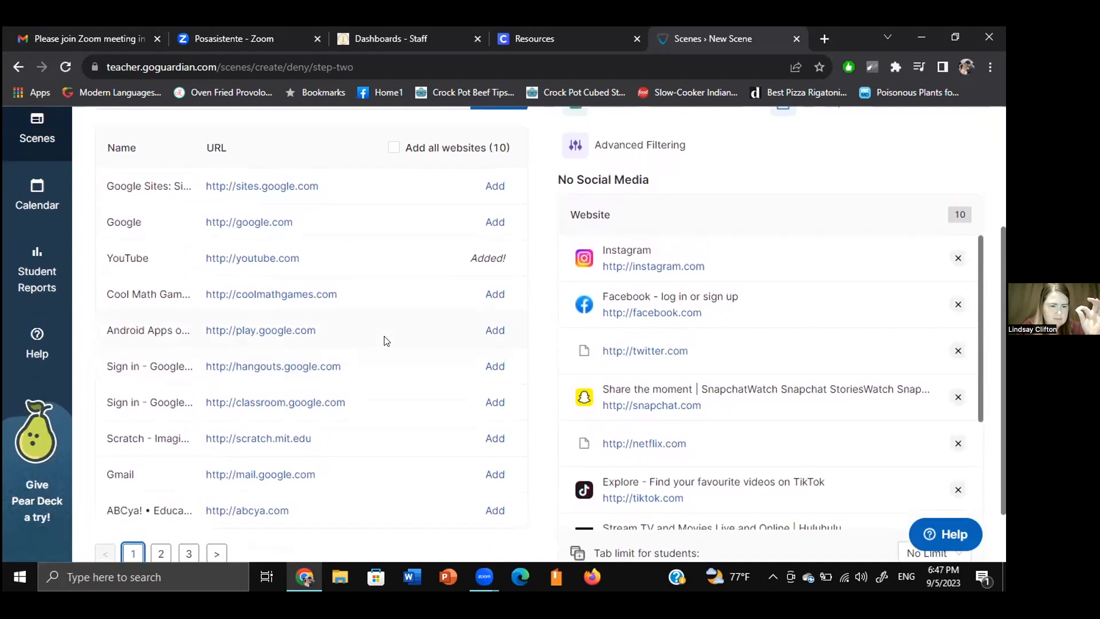
{"action": "scroll", "coordinate": [383, 341], "scroll_direction": "up", "scroll_amount": 2}
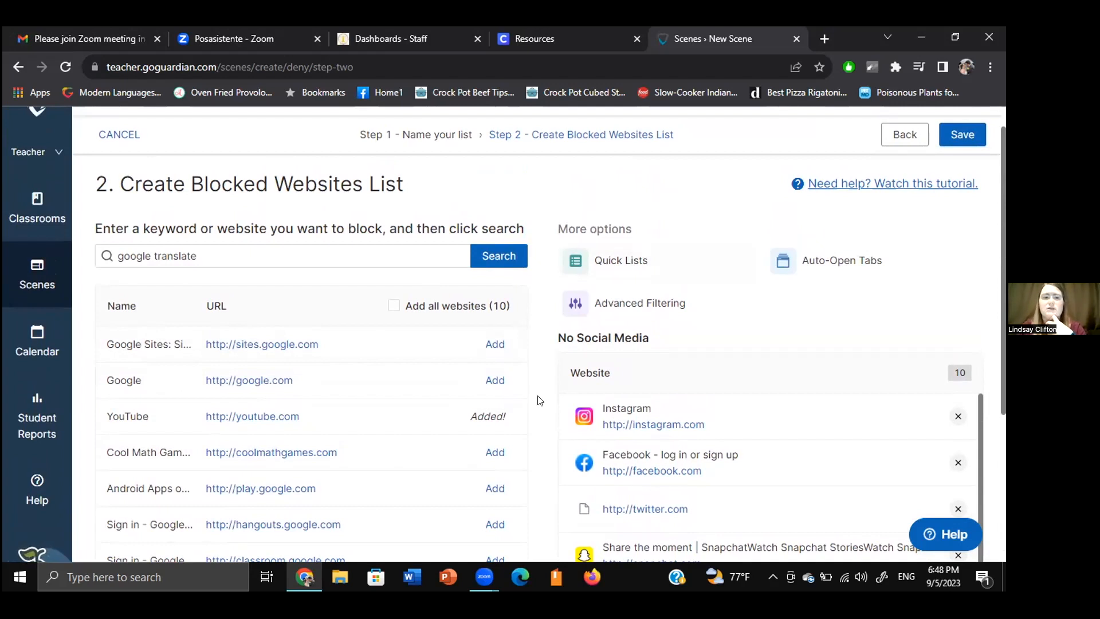
{"action": "scroll", "coordinate": [537, 400], "scroll_direction": "down", "scroll_amount": 3}
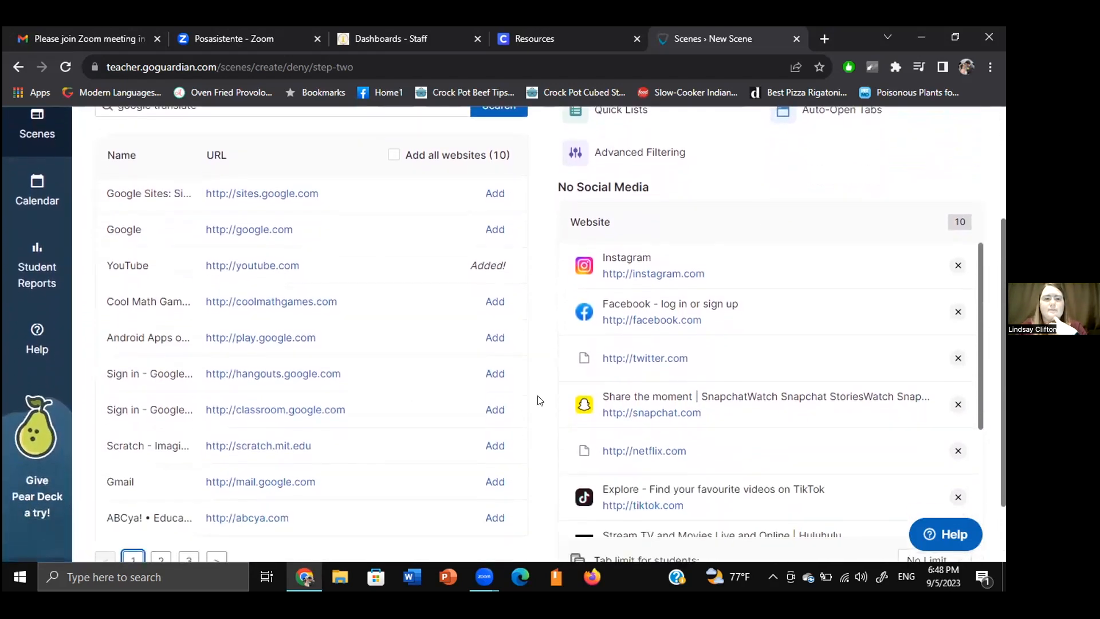
{"action": "scroll", "coordinate": [538, 400], "scroll_direction": "up", "scroll_amount": 2}
Search for "spanish dictionary" and examine which dictionary and translation websites are offered for blocking
{"action": "left_click_drag", "start_coordinate": [217, 214], "coordinate": [109, 207]}
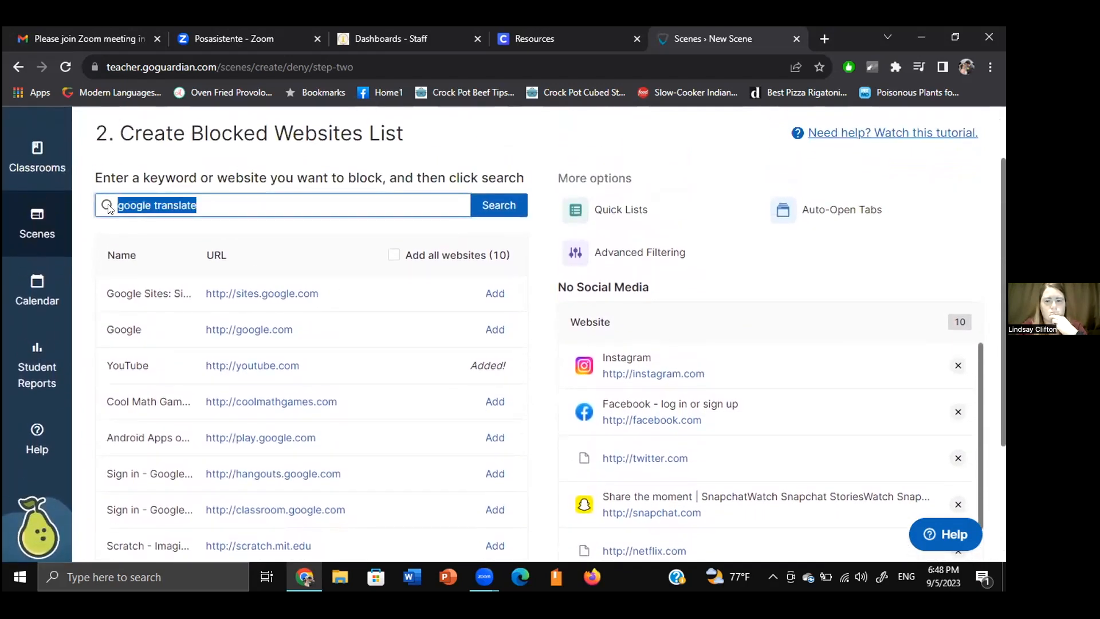
{"action": "type", "text": "spanish dictionary"}
{"action": "key", "text": "Return"}
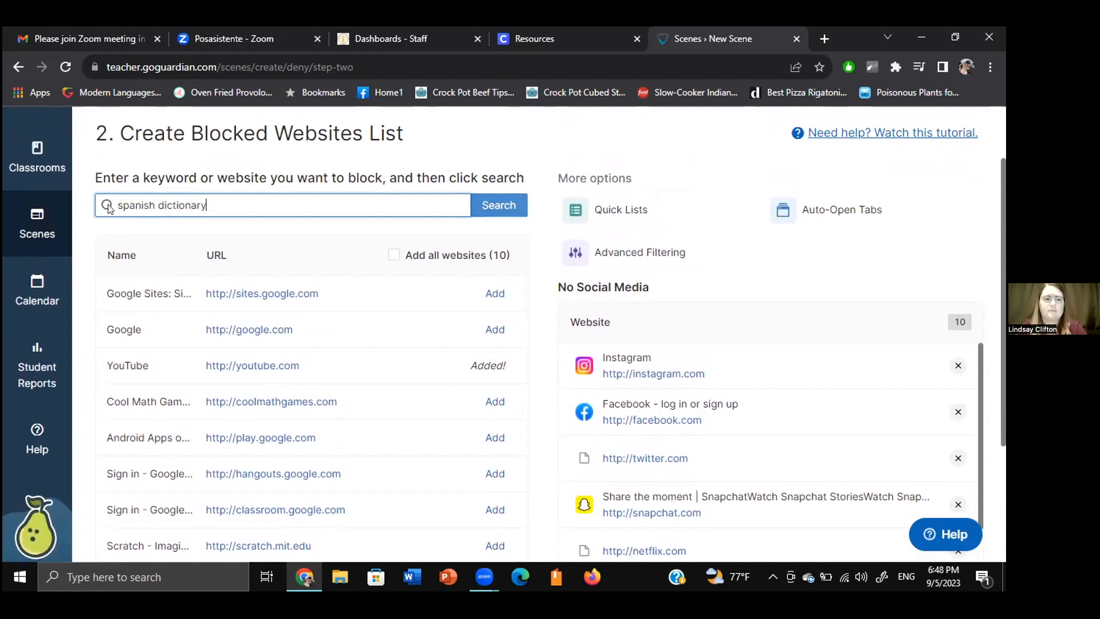
{"action": "scroll", "coordinate": [109, 207], "scroll_direction": "down", "scroll_amount": 2}
{"action": "scroll", "coordinate": [432, 363], "scroll_direction": "up", "scroll_amount": 2}
{"action": "scroll", "coordinate": [432, 363], "scroll_direction": "down", "scroll_amount": 2}
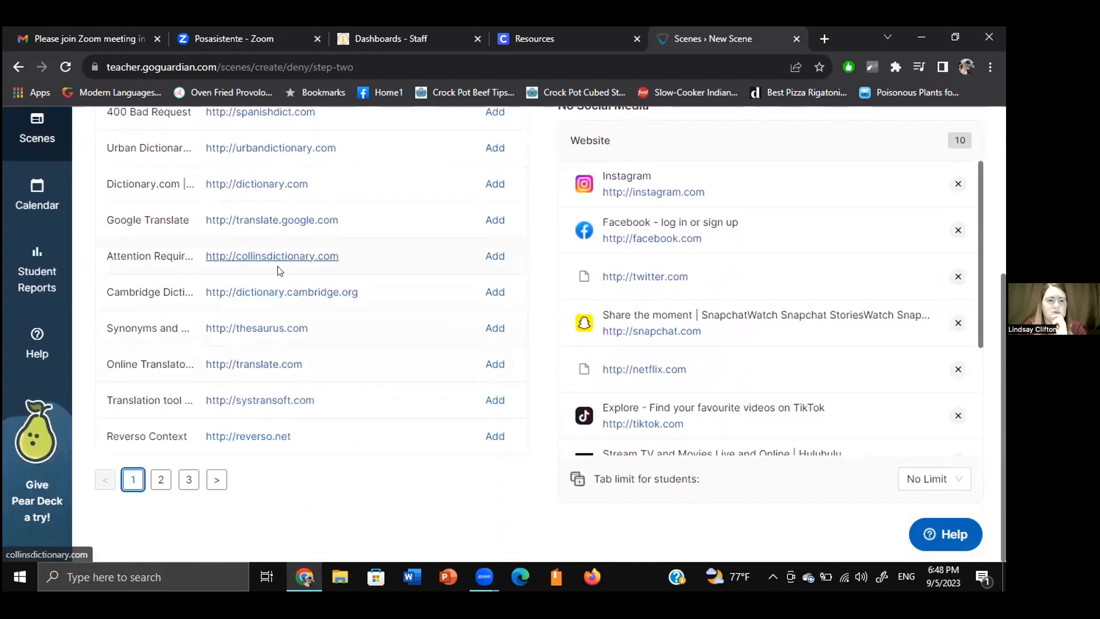
{"action": "scroll", "coordinate": [352, 341], "scroll_direction": "up", "scroll_amount": 1}
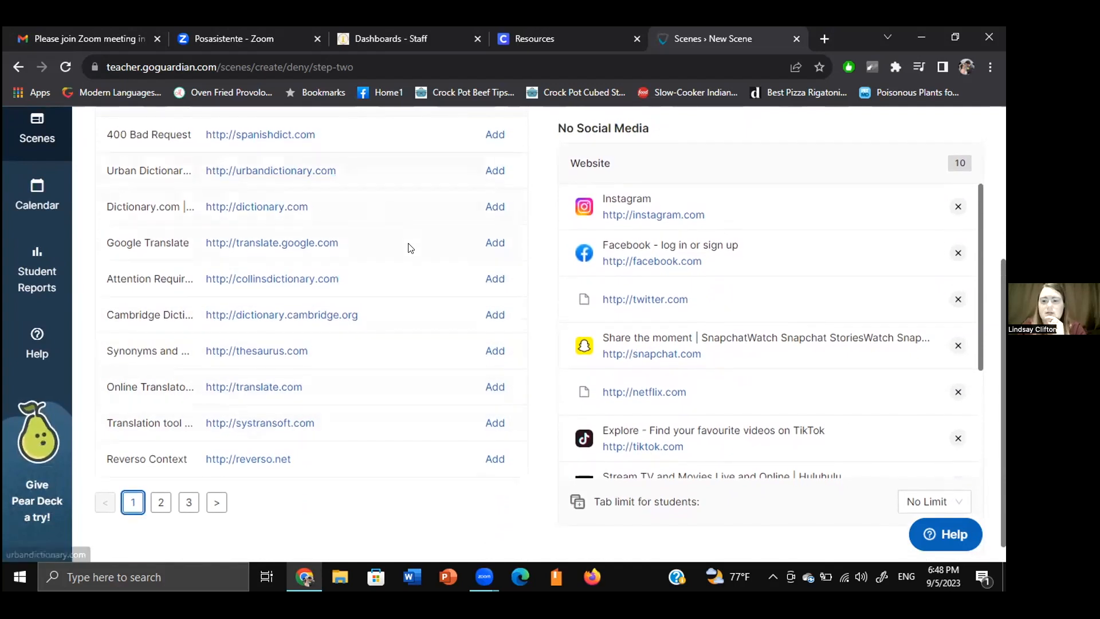
{"action": "scroll", "coordinate": [547, 341], "scroll_direction": "up", "scroll_amount": 2}
{"action": "scroll", "coordinate": [546, 341], "scroll_direction": "down", "scroll_amount": 1}
{"action": "scroll", "coordinate": [548, 340], "scroll_direction": "up", "scroll_amount": 1}
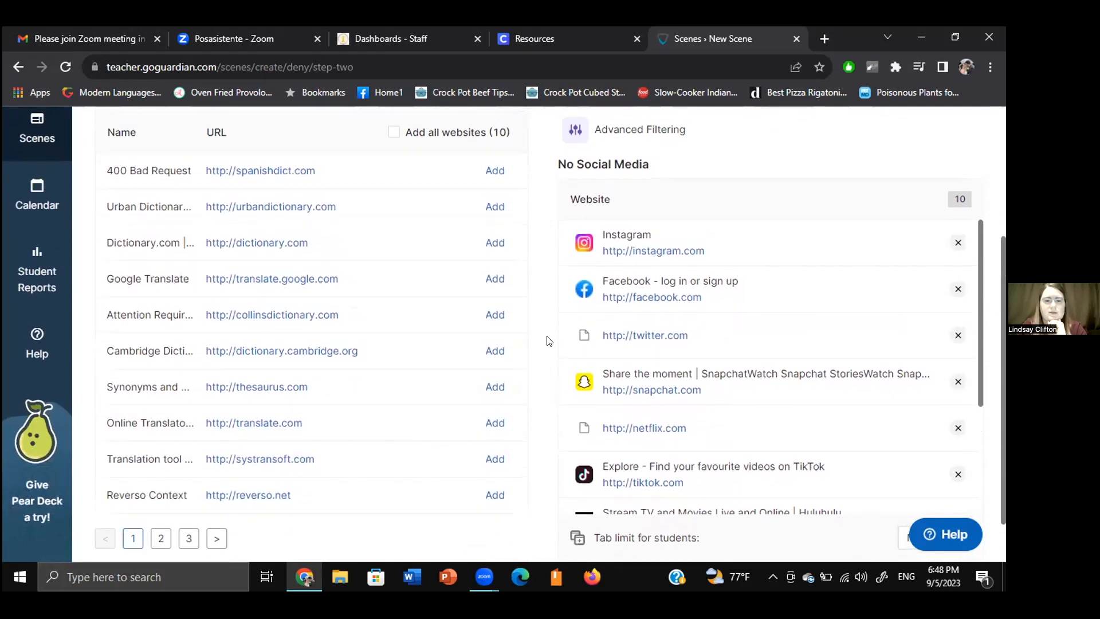
{"action": "scroll", "coordinate": [548, 340], "scroll_direction": "up", "scroll_amount": 3}
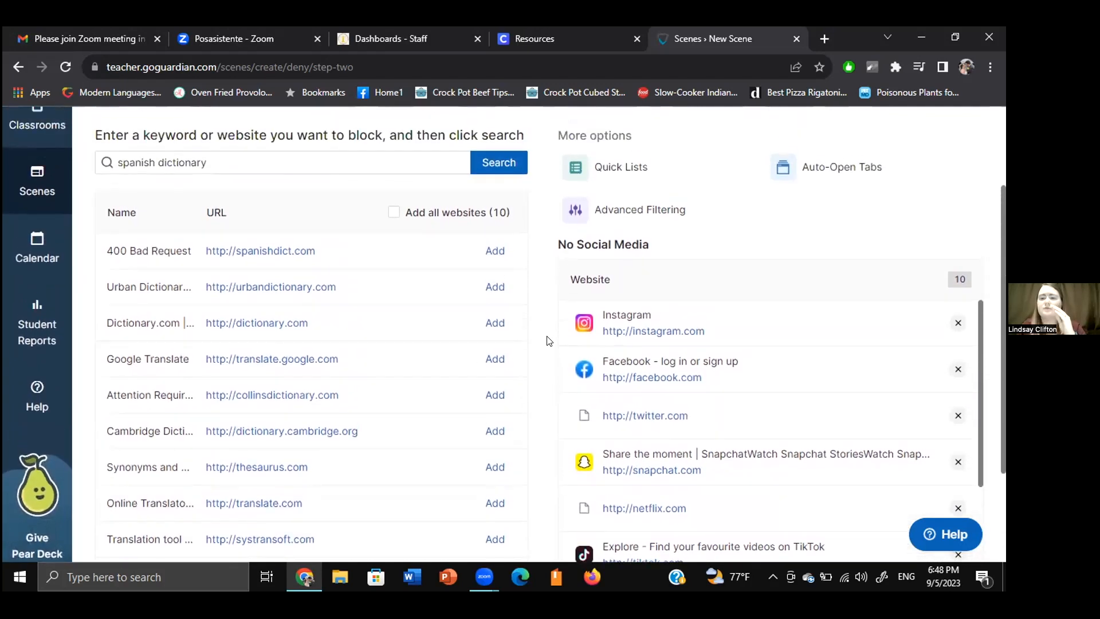
{"action": "scroll", "coordinate": [544, 292], "scroll_direction": "down", "scroll_amount": 1}
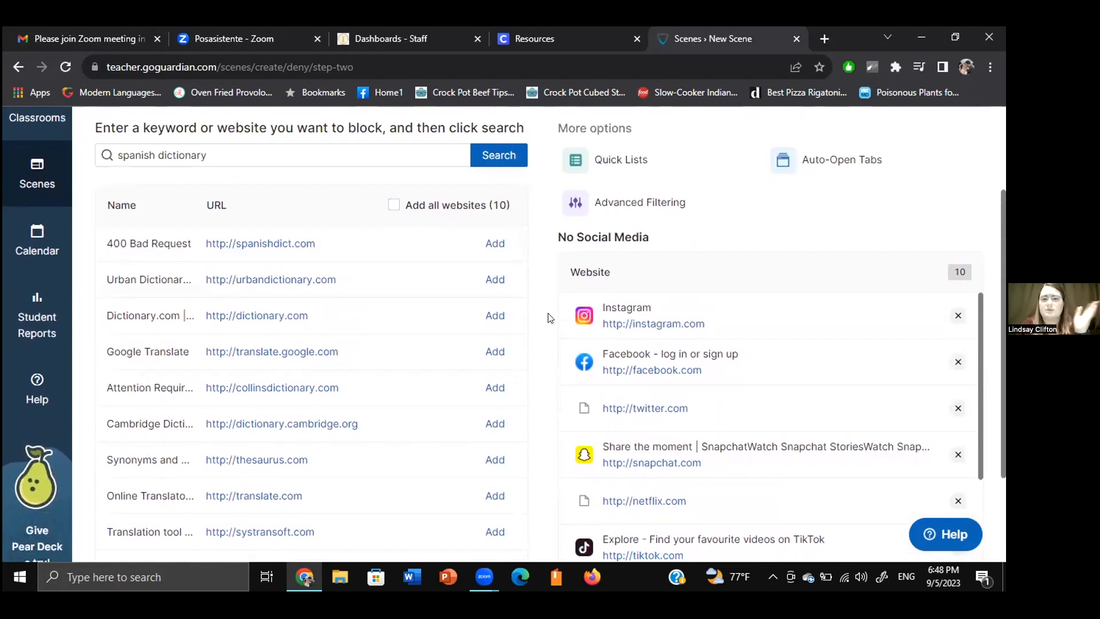
{"action": "scroll", "coordinate": [550, 320], "scroll_direction": "down", "scroll_amount": 3}
Save the "No Social Media" scene with its blocked websites list and view it among the scenes
{"action": "scroll", "coordinate": [549, 322], "scroll_direction": "up", "scroll_amount": 5}
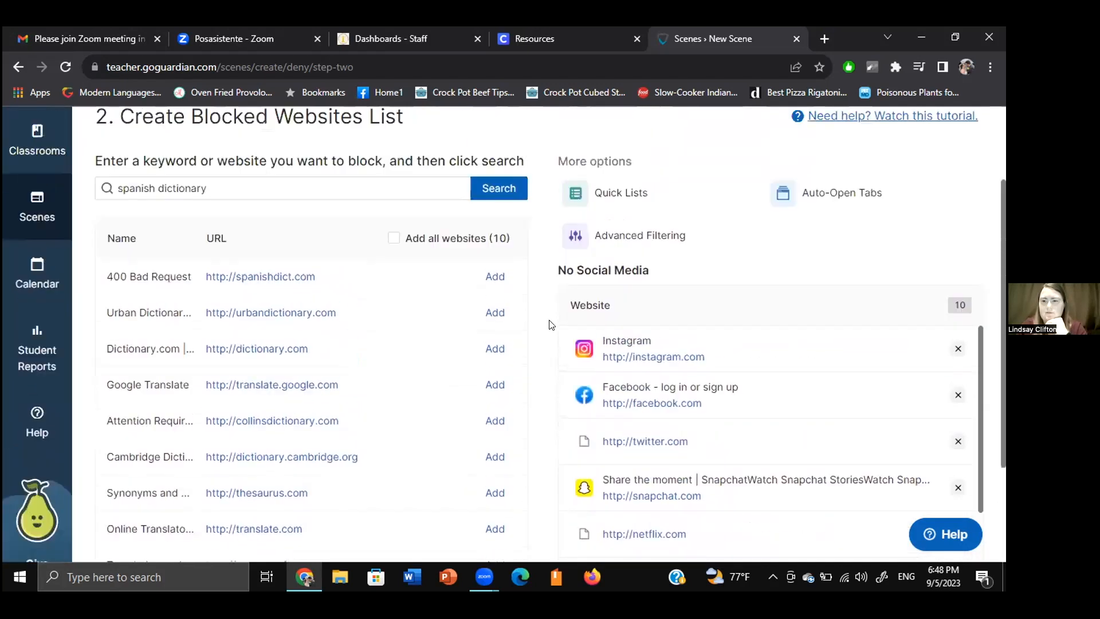
{"action": "left_click", "coordinate": [962, 166]}
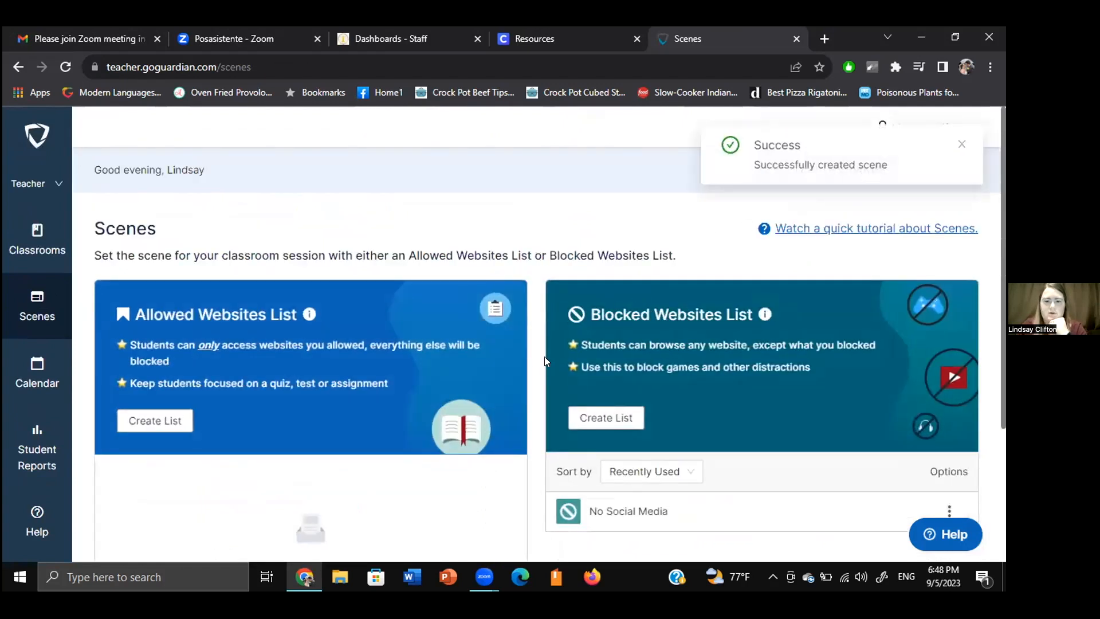
{"action": "scroll", "coordinate": [544, 360], "scroll_direction": "down", "scroll_amount": 3}
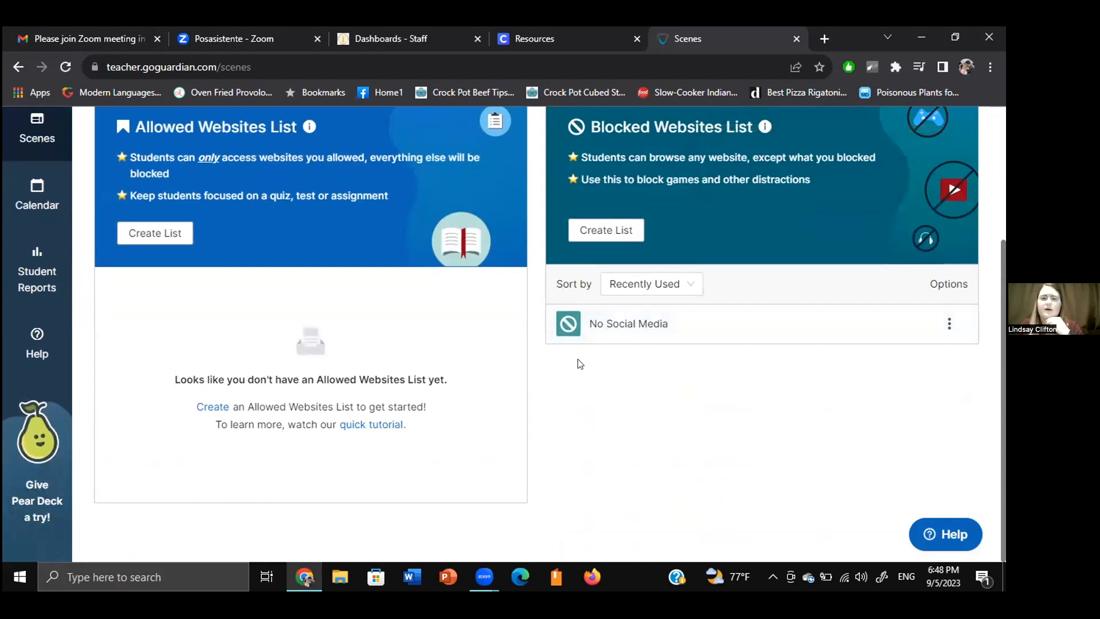
View the weekly session calendar, and return to the active classrooms
{"action": "scroll", "coordinate": [580, 364], "scroll_direction": "up", "scroll_amount": 2}
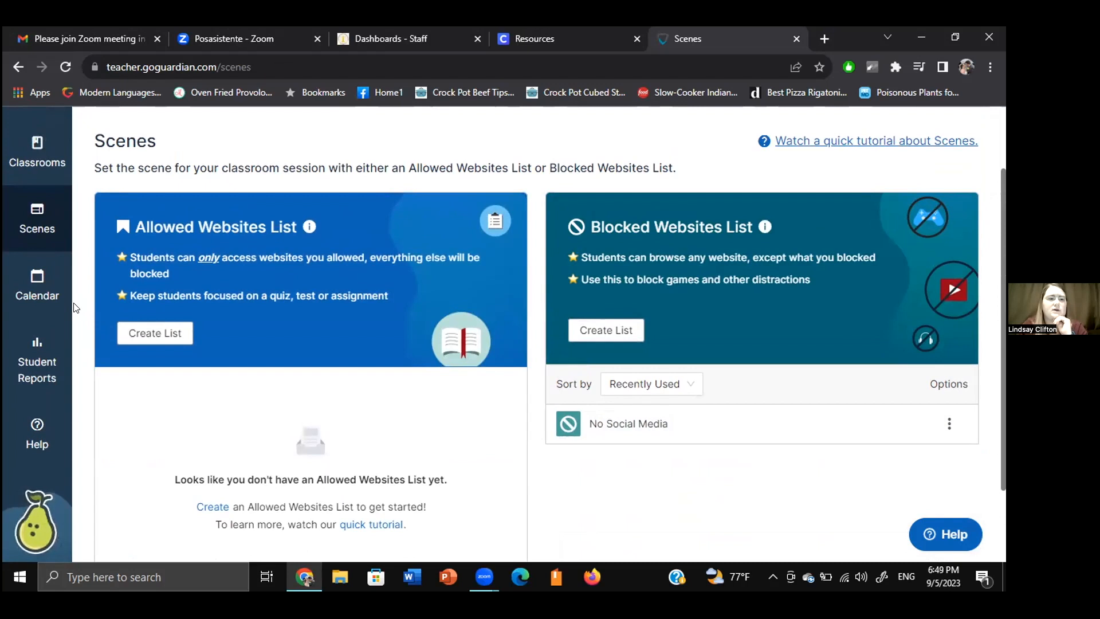
{"action": "left_click", "coordinate": [45, 293]}
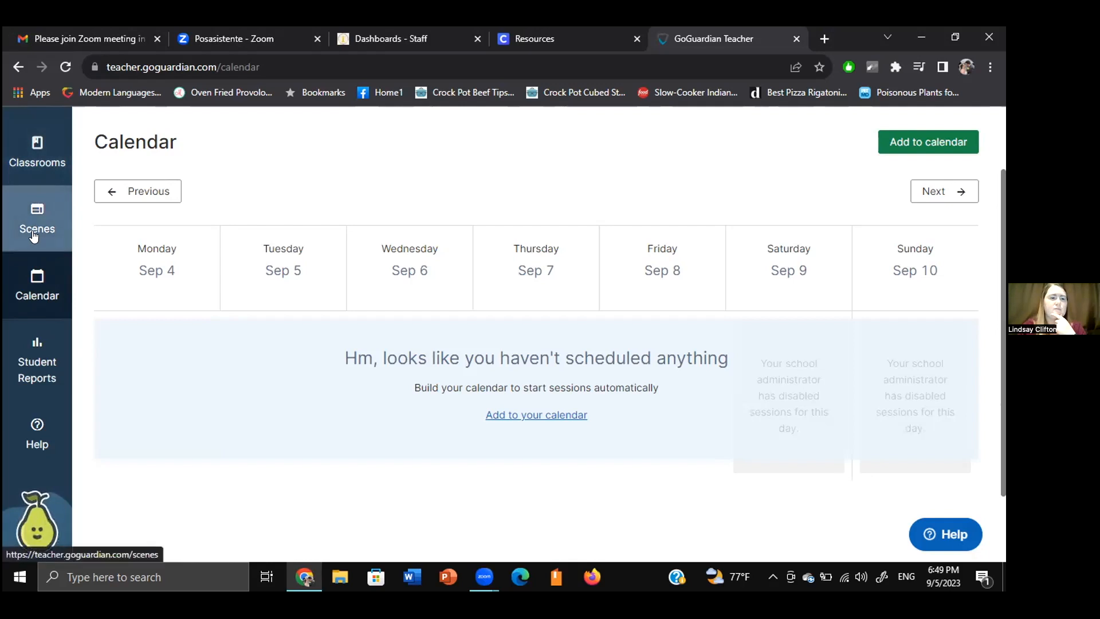
{"action": "left_click", "coordinate": [35, 180]}
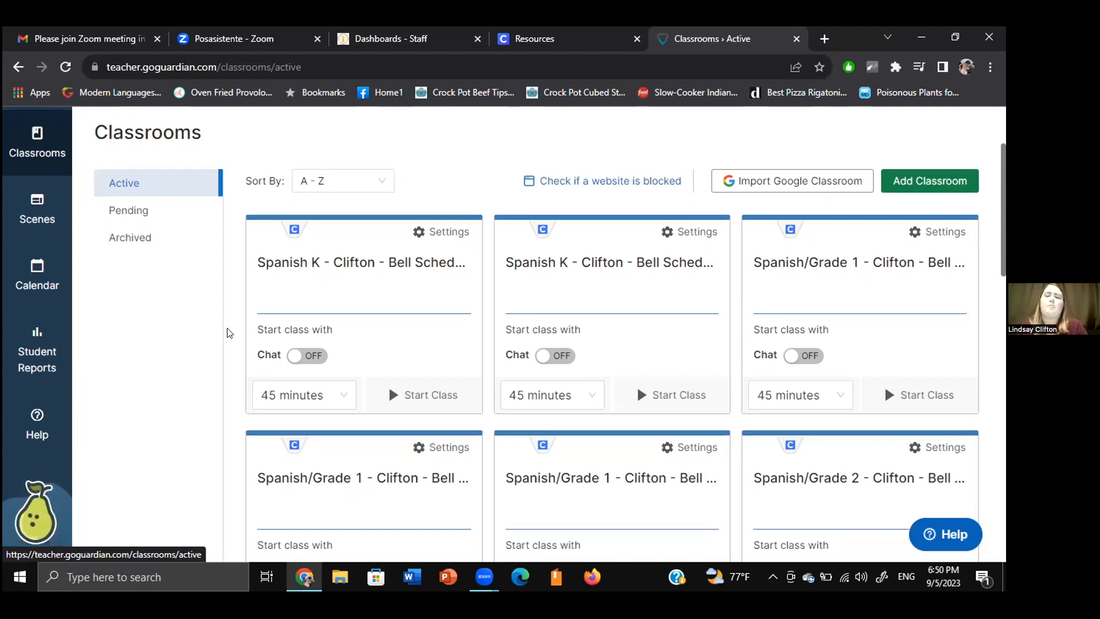
Turn on chat for the first Spanish/Grade 4 class in the second-to-last row and try to start it for 45 minutes
{"action": "scroll", "coordinate": [228, 333], "scroll_direction": "down", "scroll_amount": 2}
{"action": "scroll", "coordinate": [239, 364], "scroll_direction": "down", "scroll_amount": 10}
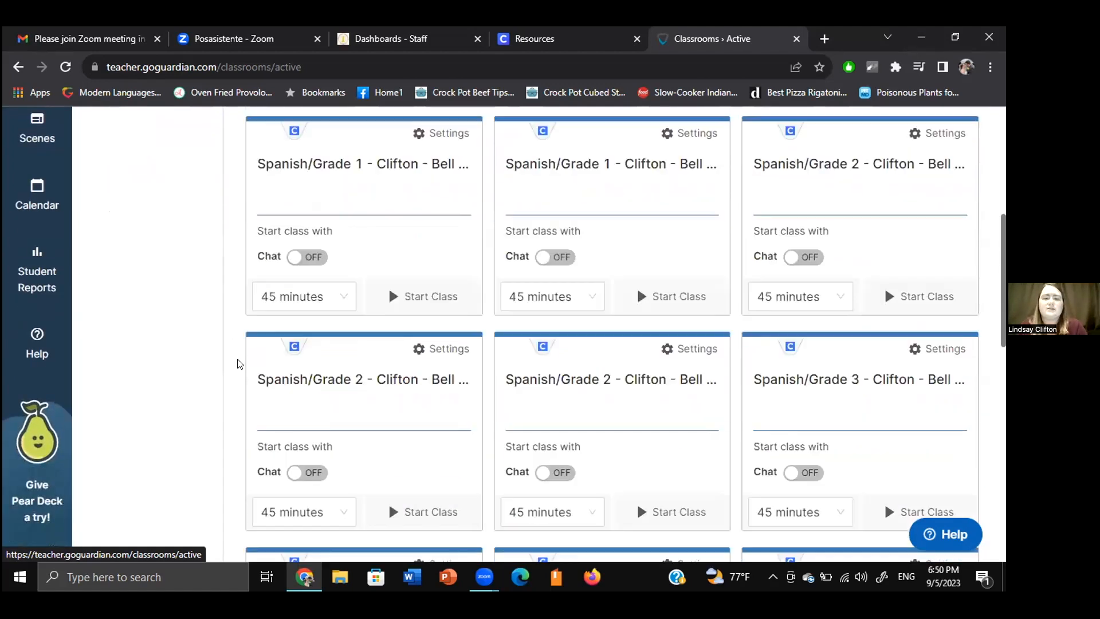
{"action": "scroll", "coordinate": [239, 363], "scroll_direction": "down", "scroll_amount": 3}
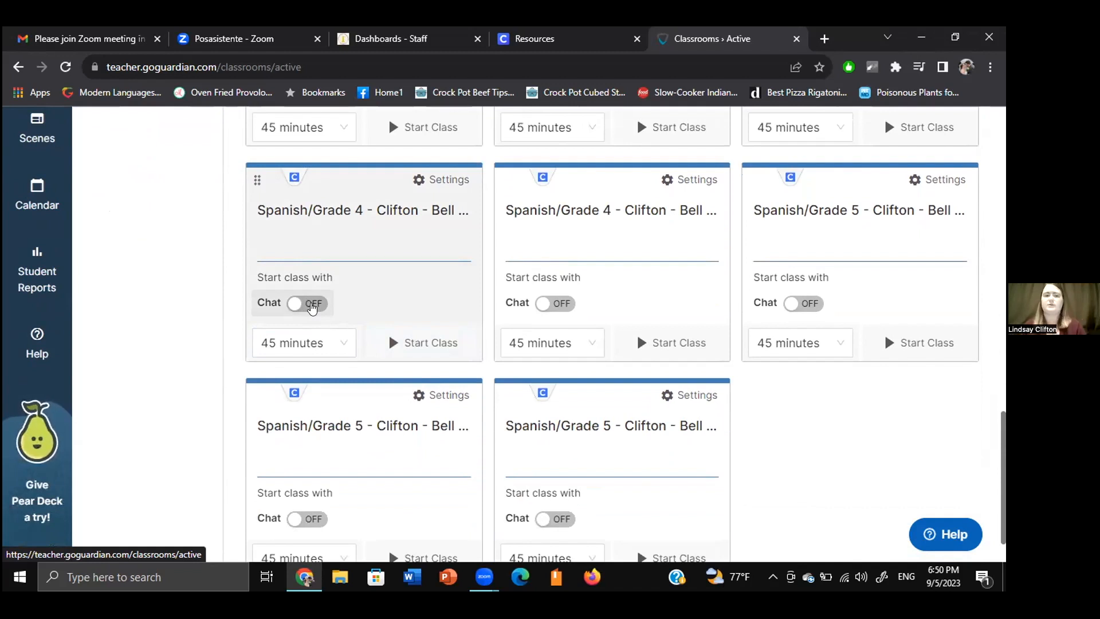
{"action": "left_click", "coordinate": [310, 303]}
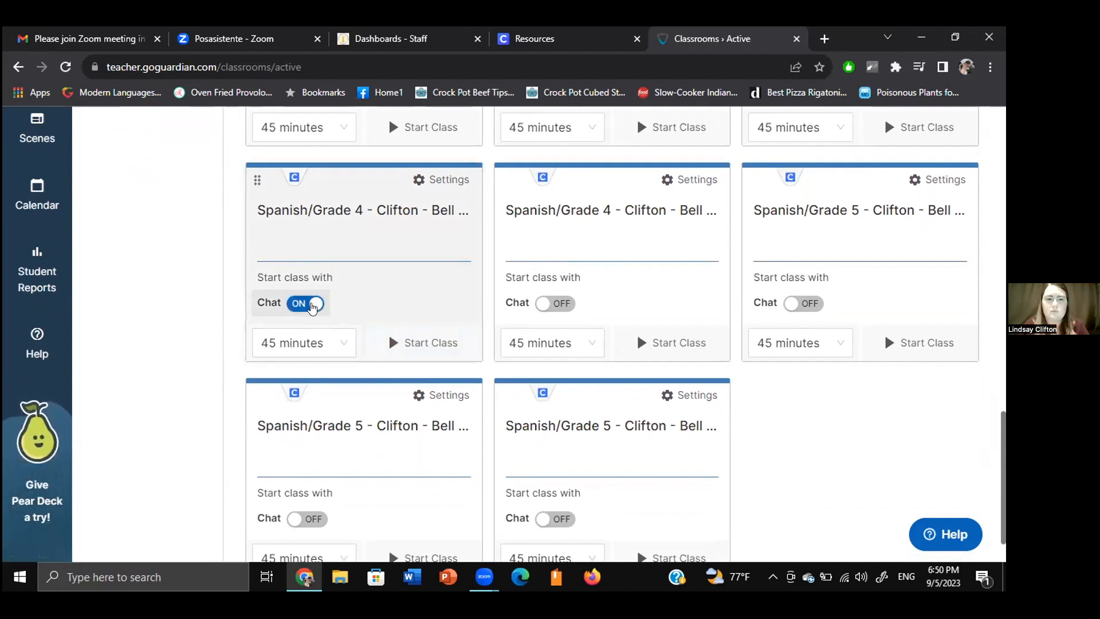
{"action": "left_click", "coordinate": [342, 348]}
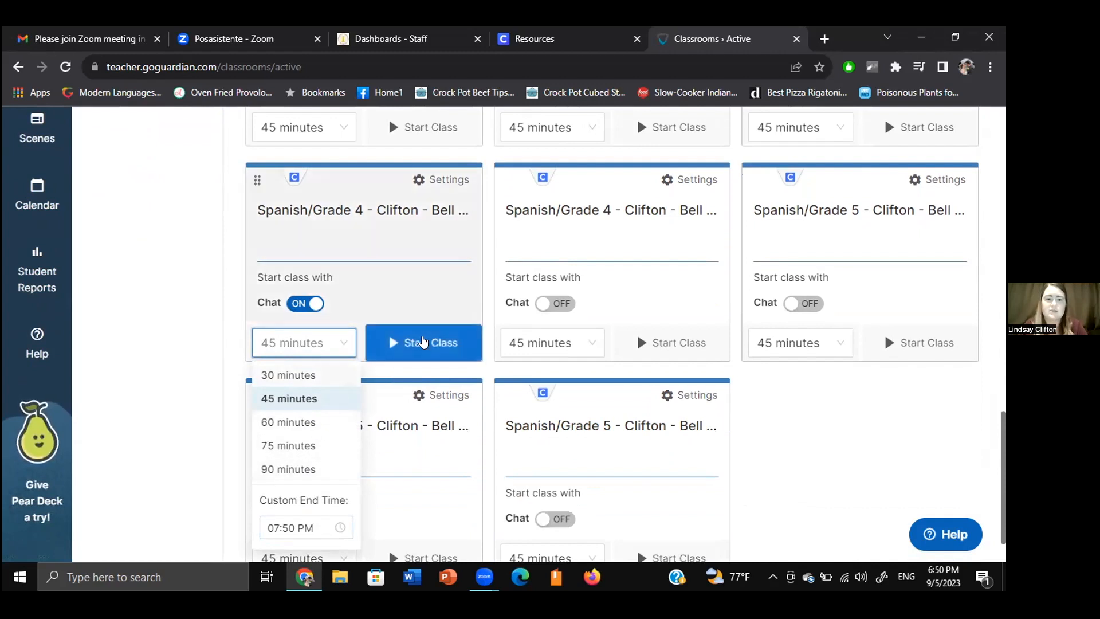
{"action": "left_click", "coordinate": [418, 342]}
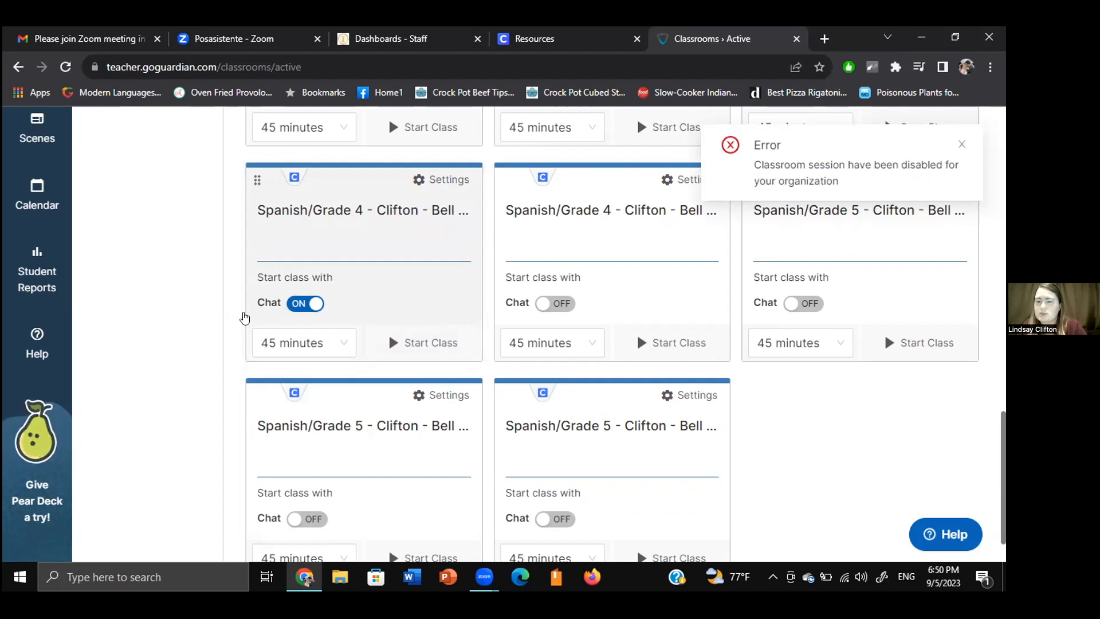
Turn chat back off for the first Spanish/Grade 4 class in the second-to-last row
{"action": "scroll", "coordinate": [252, 319], "scroll_direction": "up", "scroll_amount": 2}
{"action": "scroll", "coordinate": [245, 318], "scroll_direction": "up", "scroll_amount": 1}
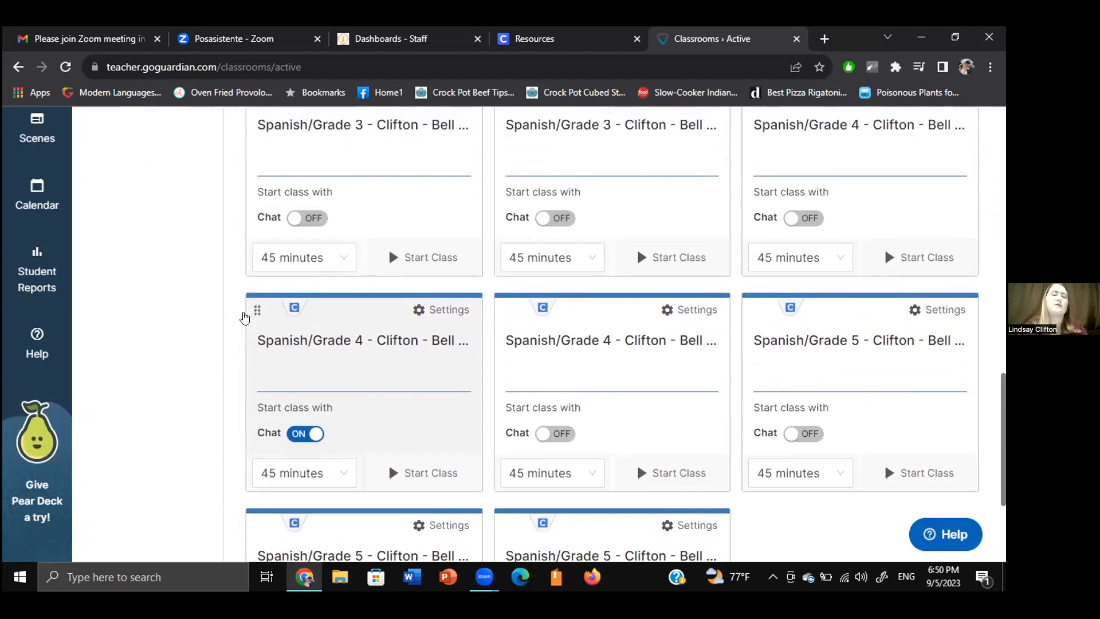
{"action": "left_click", "coordinate": [311, 435]}
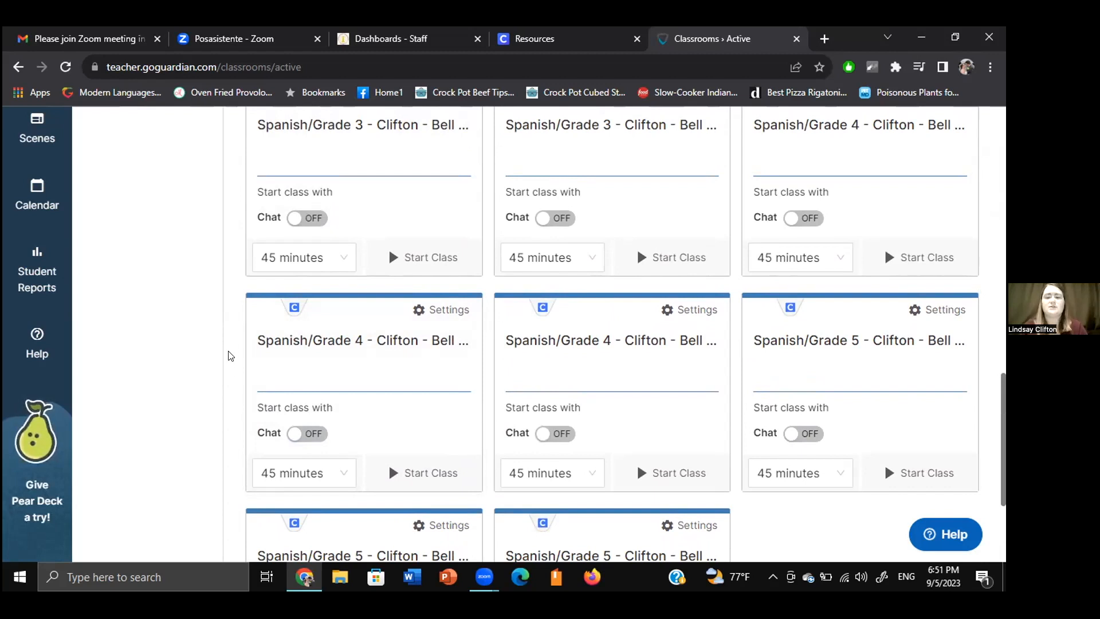
Try to start a 45-minute session for the Spanish/Grade 3 class at the beginning of its row, and dismiss the notification
{"action": "scroll", "coordinate": [229, 356], "scroll_direction": "up", "scroll_amount": 1}
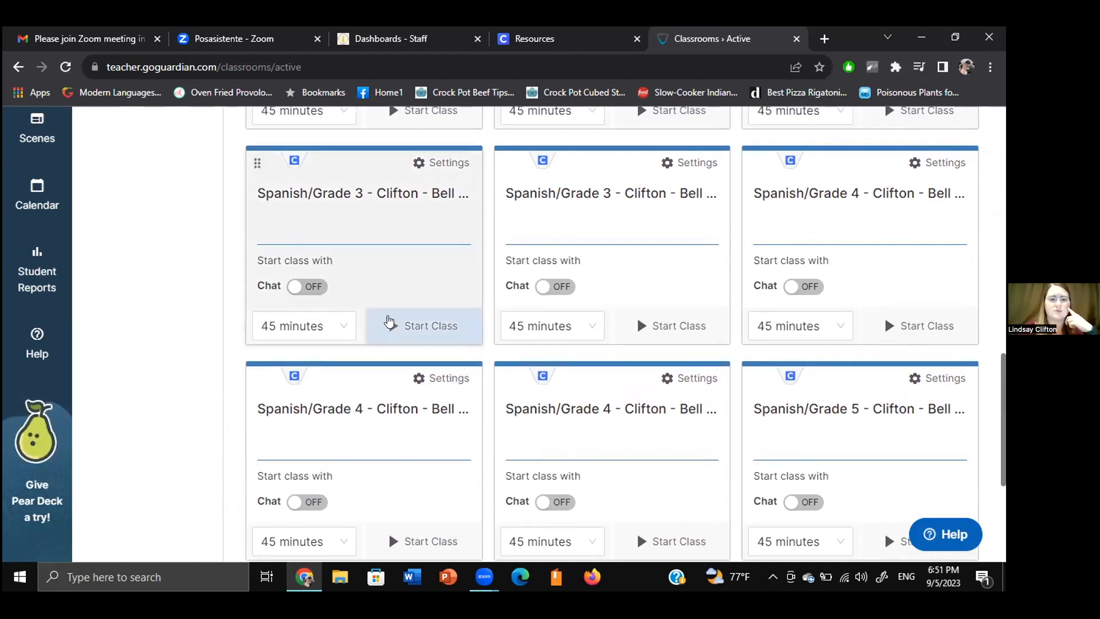
{"action": "left_click", "coordinate": [405, 324]}
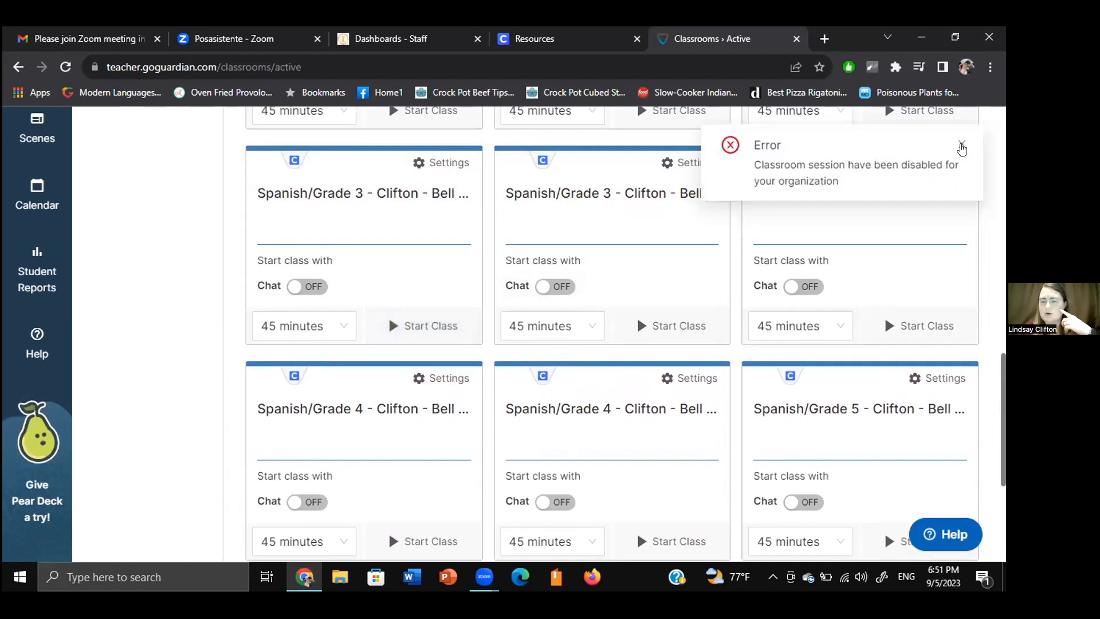
{"action": "left_click", "coordinate": [961, 147]}
Open the student reports and choose a Spanish/Grade 5 class as the classroom
{"action": "scroll", "coordinate": [991, 197], "scroll_direction": "up", "scroll_amount": 8}
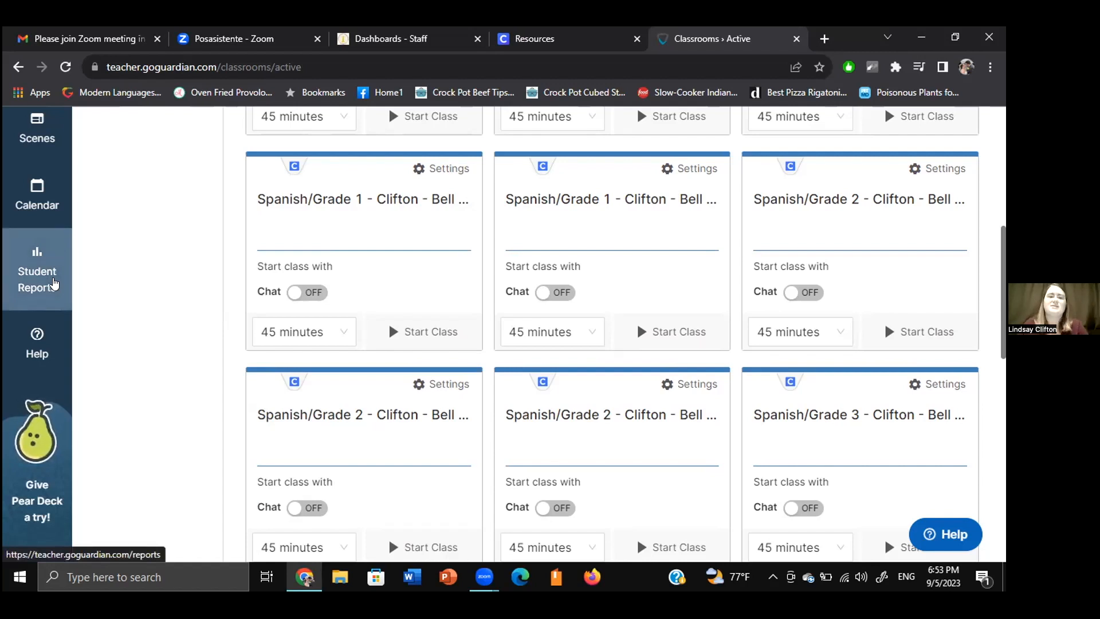
{"action": "left_click", "coordinate": [54, 284]}
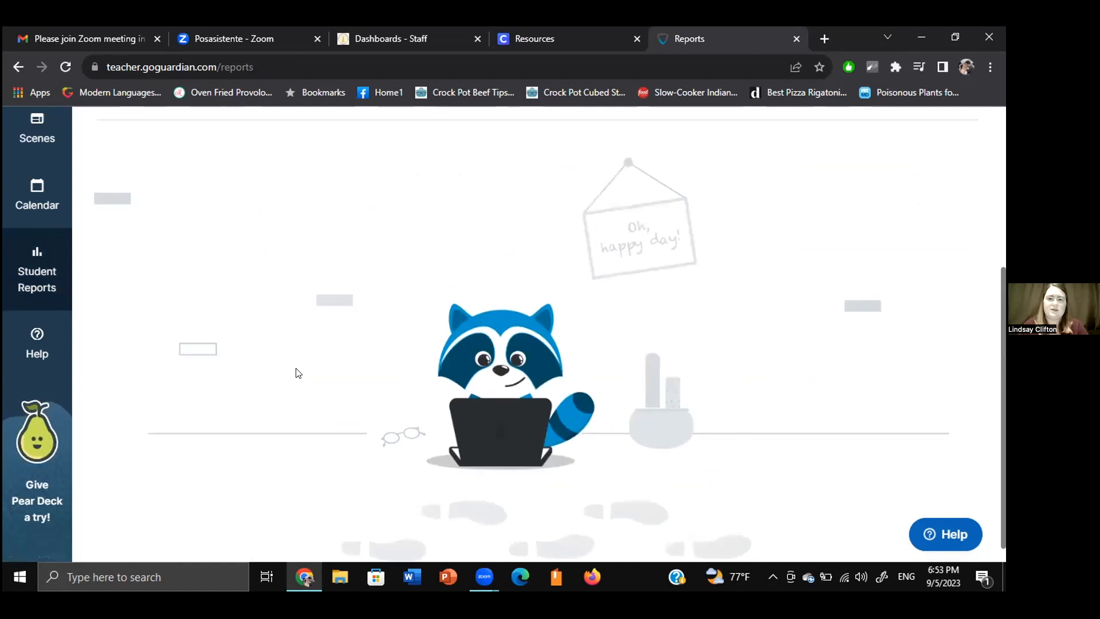
{"action": "scroll", "coordinate": [297, 373], "scroll_direction": "down", "scroll_amount": 2}
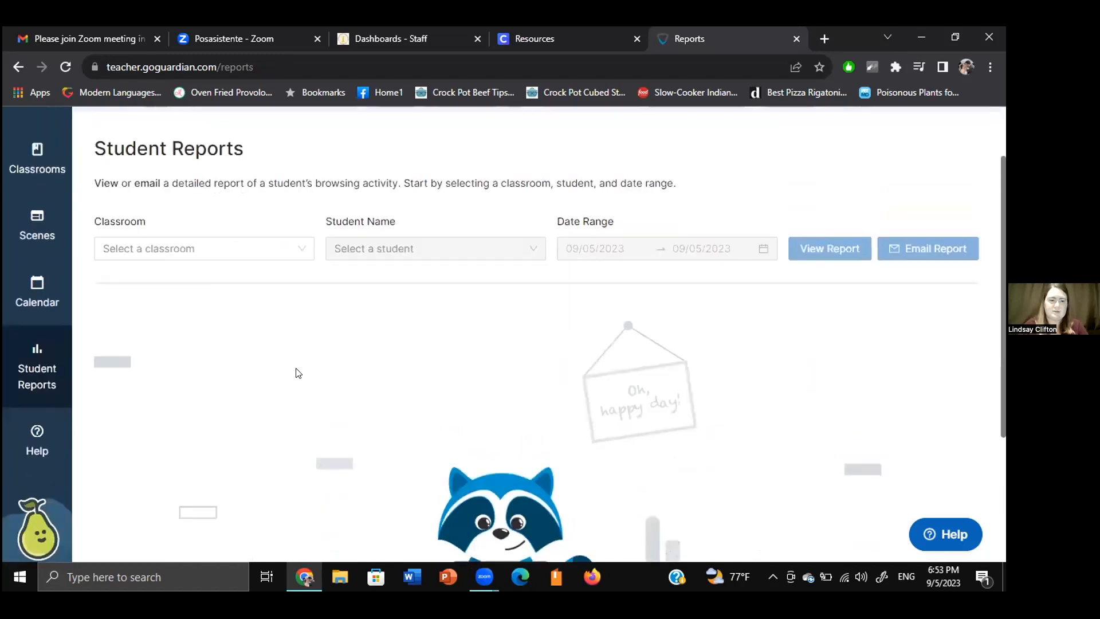
{"action": "left_click", "coordinate": [196, 250]}
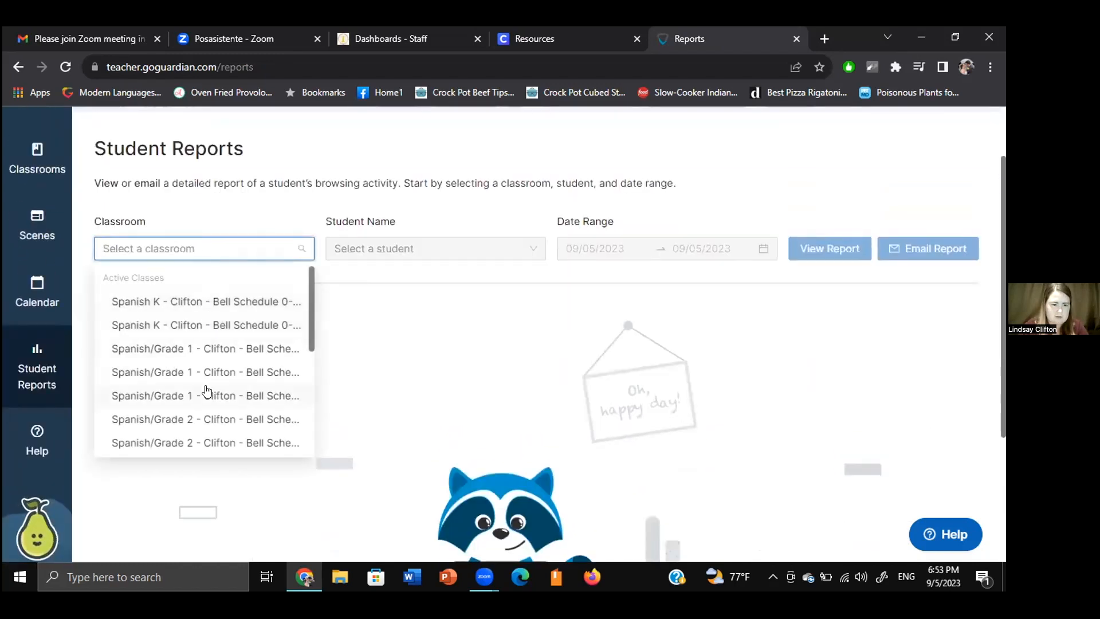
{"action": "scroll", "coordinate": [206, 372], "scroll_direction": "down", "scroll_amount": 5}
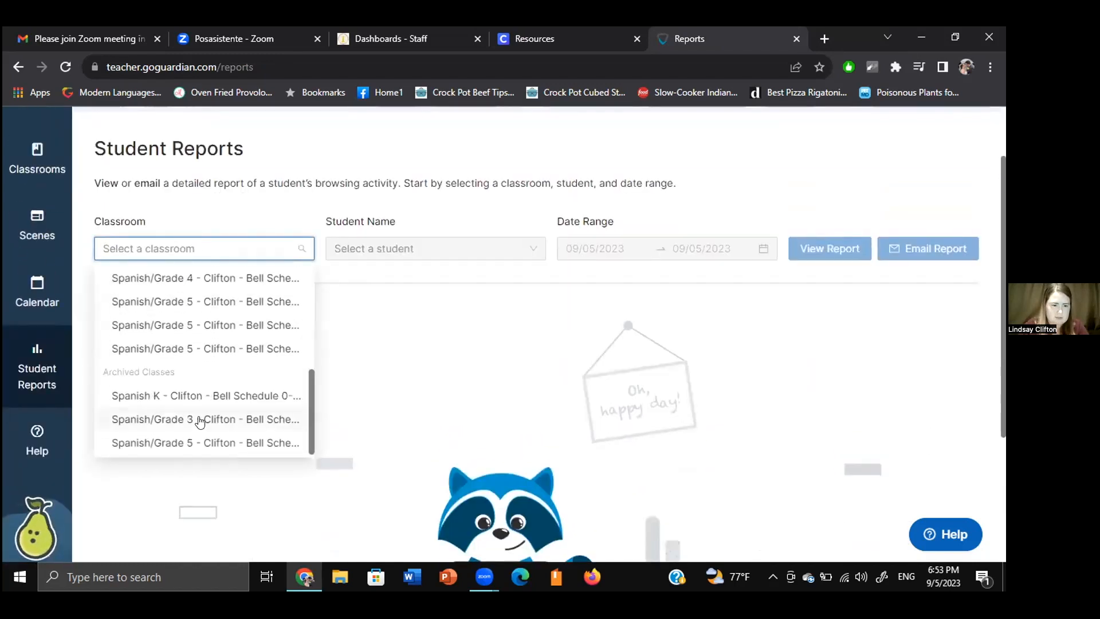
{"action": "scroll", "coordinate": [194, 369], "scroll_direction": "up", "scroll_amount": 2}
{"action": "left_click", "coordinate": [195, 369]}
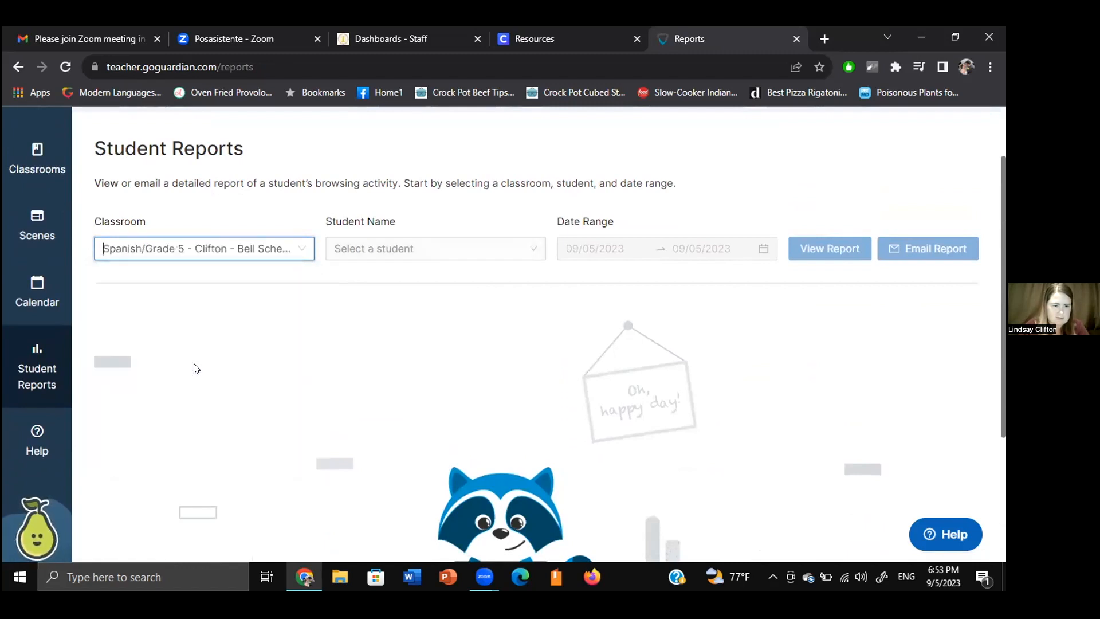
Select the first student listed in the class and view their browsing report for 09/05/2023
{"action": "left_click", "coordinate": [424, 249]}
{"action": "scroll", "coordinate": [434, 361], "scroll_direction": "down", "scroll_amount": 4}
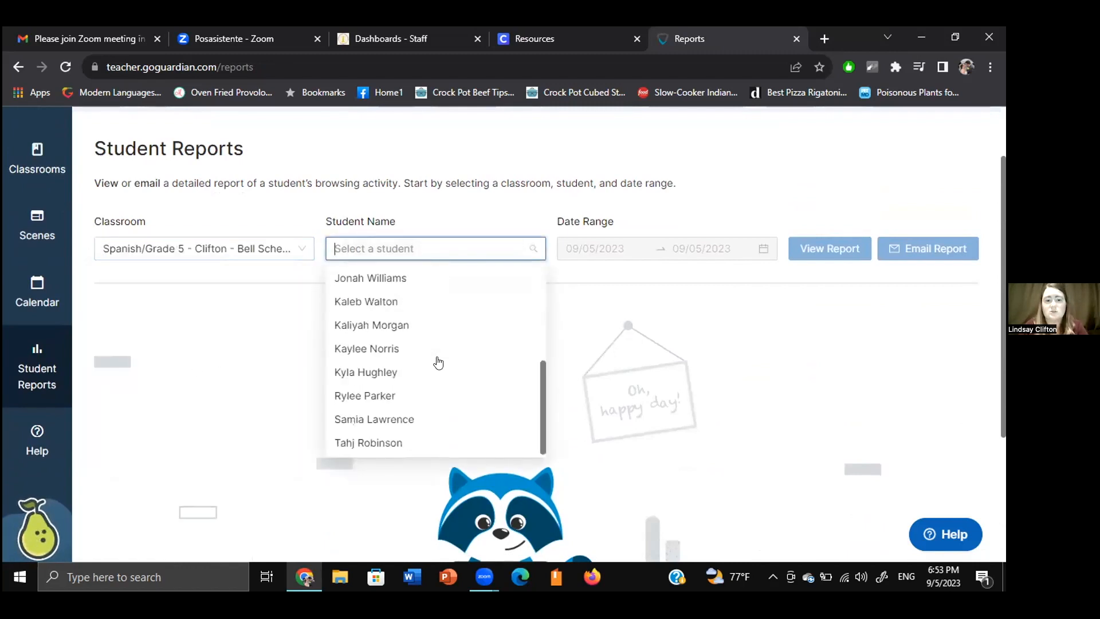
{"action": "scroll", "coordinate": [434, 361], "scroll_direction": "up", "scroll_amount": 4}
{"action": "left_click", "coordinate": [609, 253]}
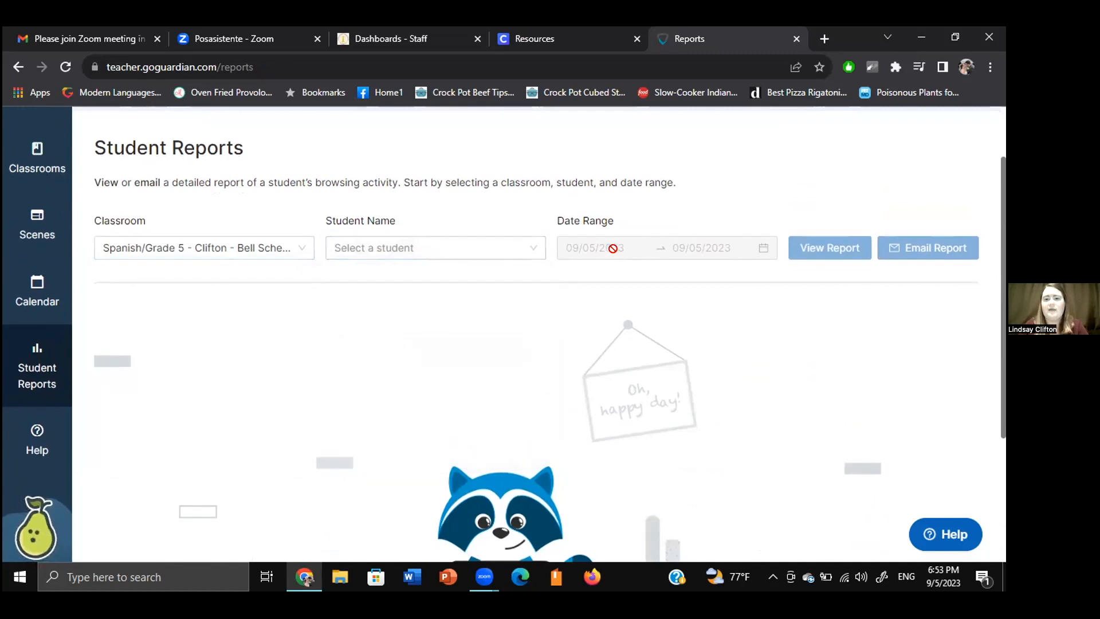
{"action": "left_click", "coordinate": [407, 246]}
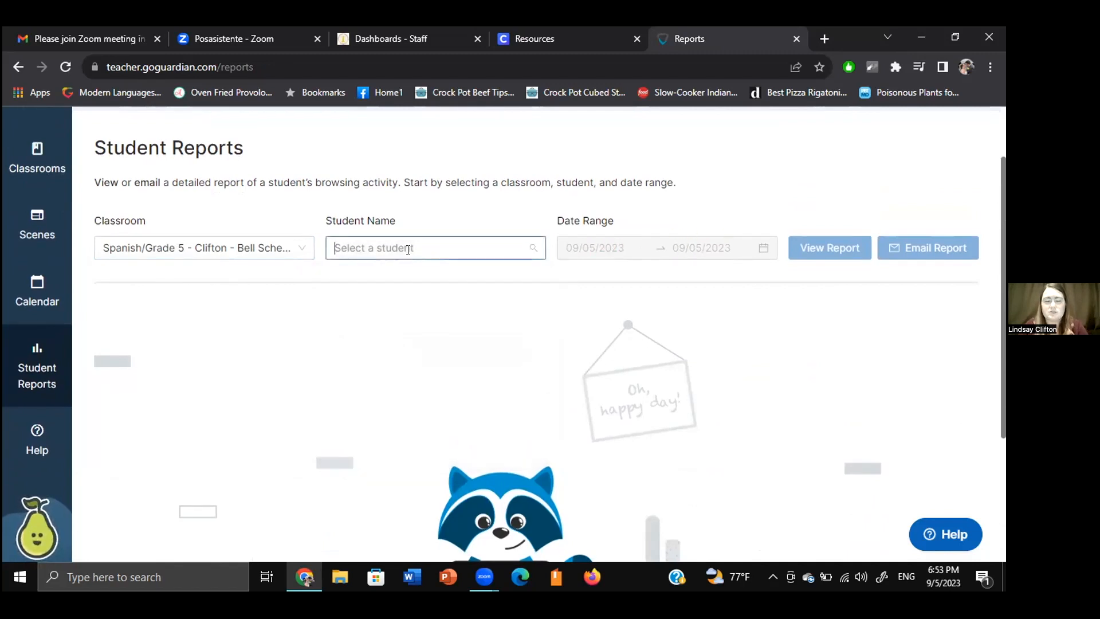
{"action": "left_click", "coordinate": [397, 279]}
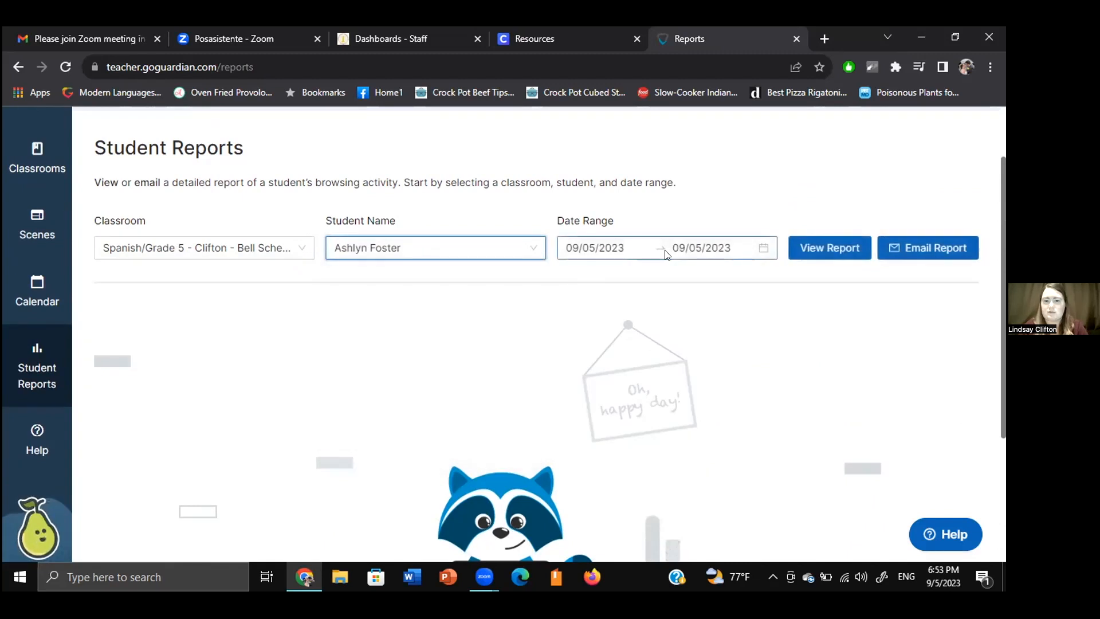
{"action": "left_click", "coordinate": [597, 247]}
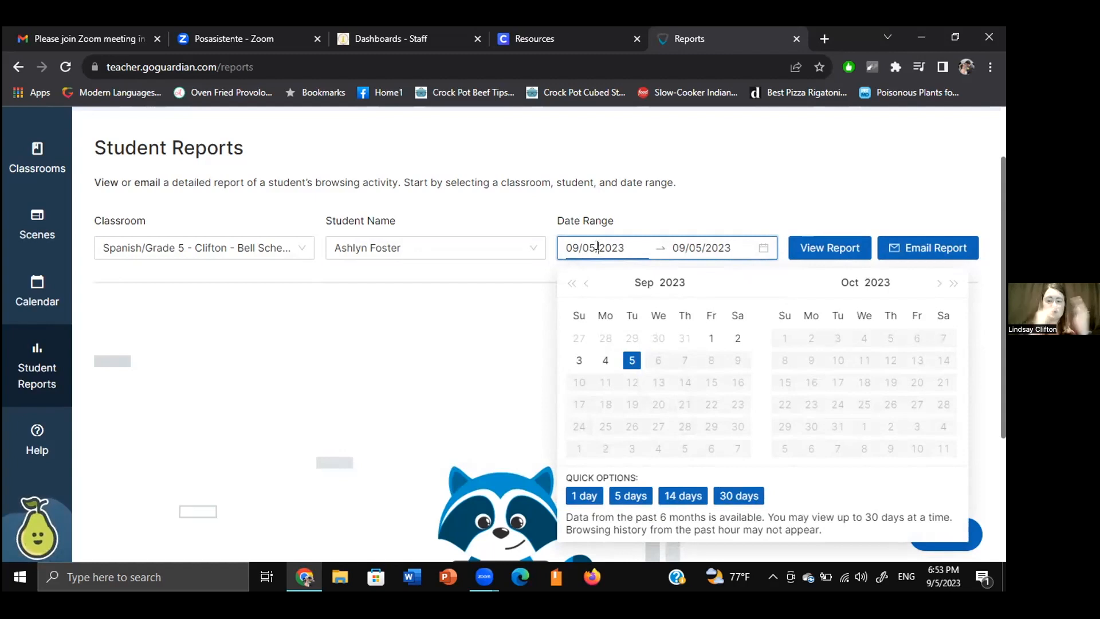
{"action": "left_click", "coordinate": [819, 257]}
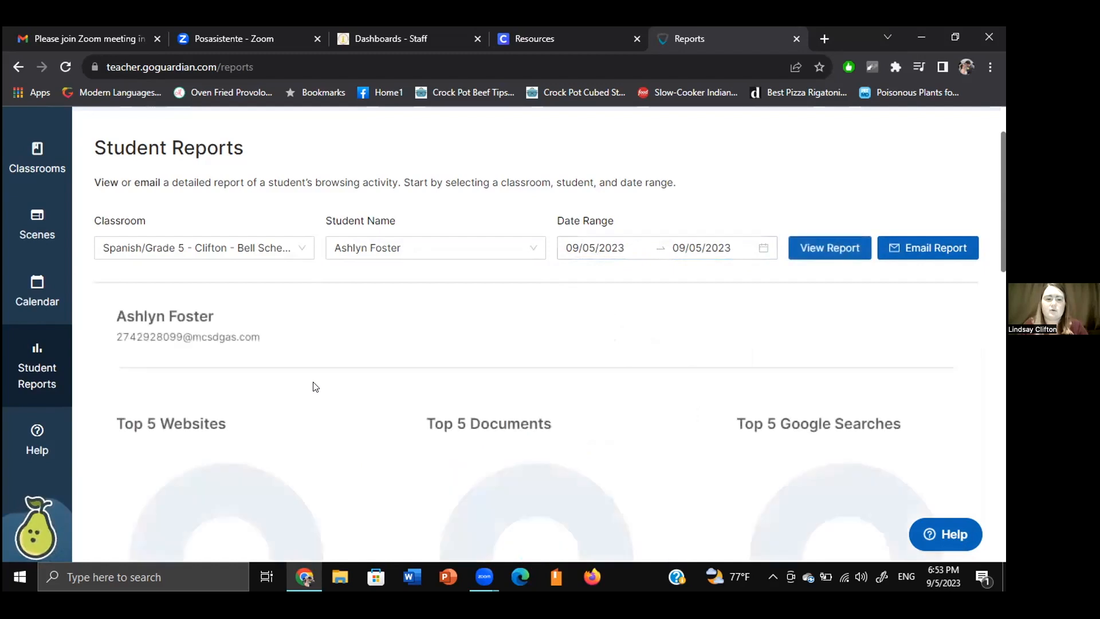
Examine the report's top 5 websites, documents and Google searches, and its intervention figures
{"action": "scroll", "coordinate": [105, 421], "scroll_direction": "down", "scroll_amount": 3}
{"action": "scroll", "coordinate": [106, 421], "scroll_direction": "down", "scroll_amount": 2}
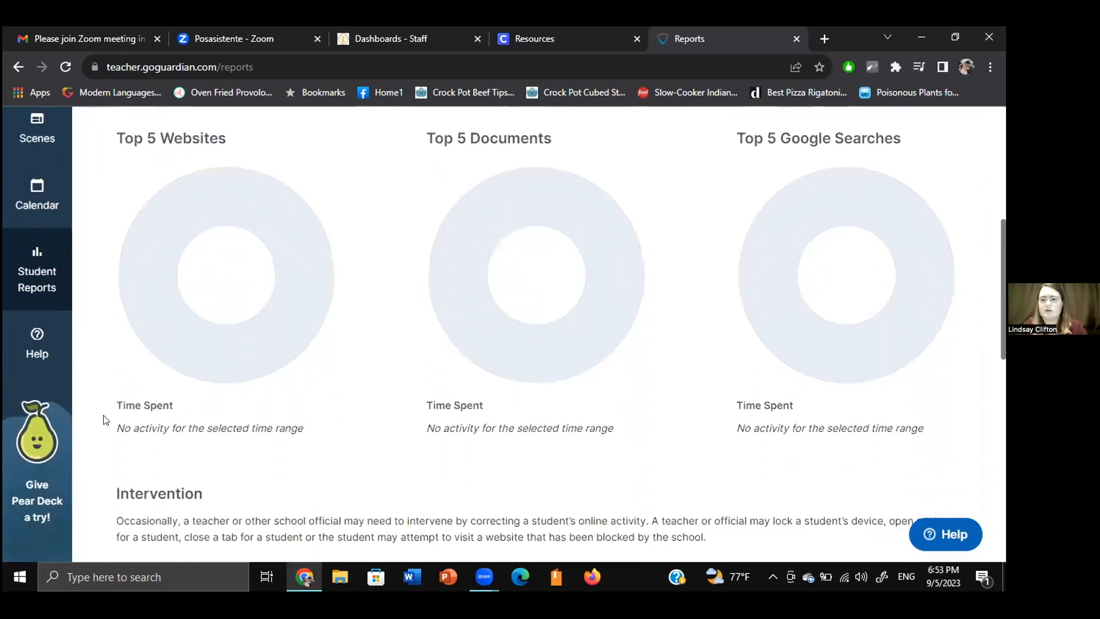
{"action": "scroll", "coordinate": [106, 421], "scroll_direction": "down", "scroll_amount": 1}
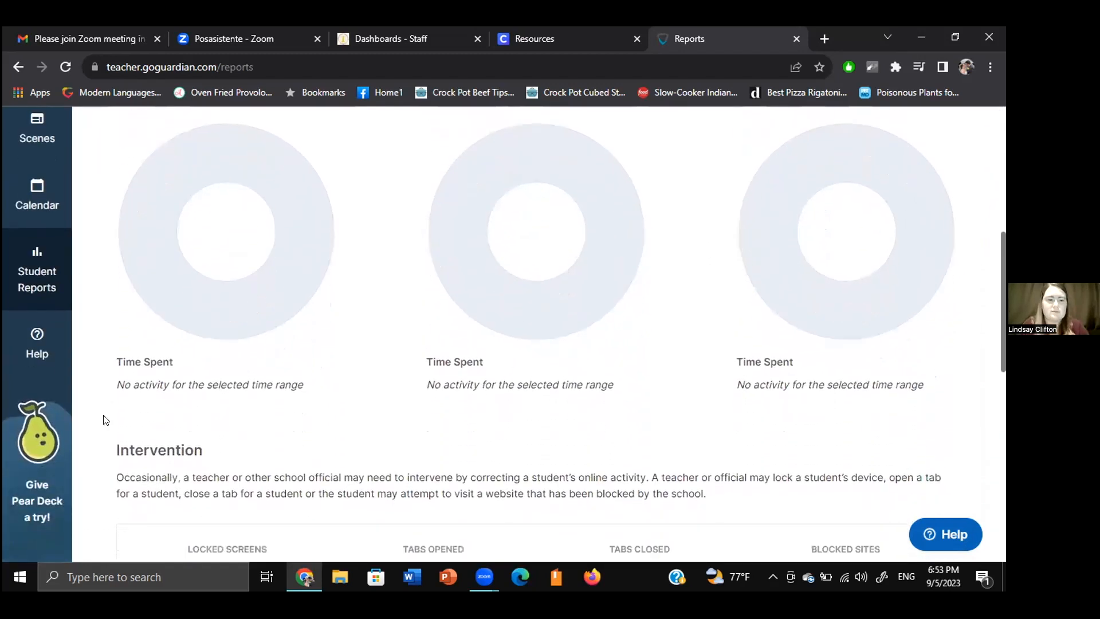
{"action": "scroll", "coordinate": [105, 421], "scroll_direction": "up", "scroll_amount": 2}
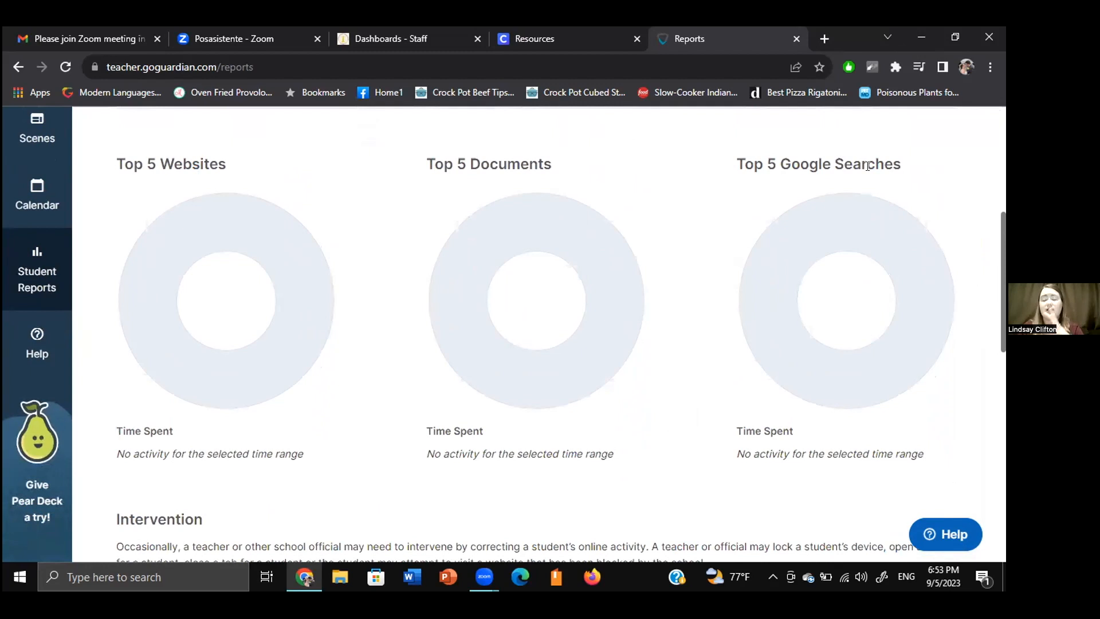
{"action": "scroll", "coordinate": [714, 312], "scroll_direction": "down", "scroll_amount": 4}
{"action": "scroll", "coordinate": [714, 312], "scroll_direction": "down", "scroll_amount": 3}
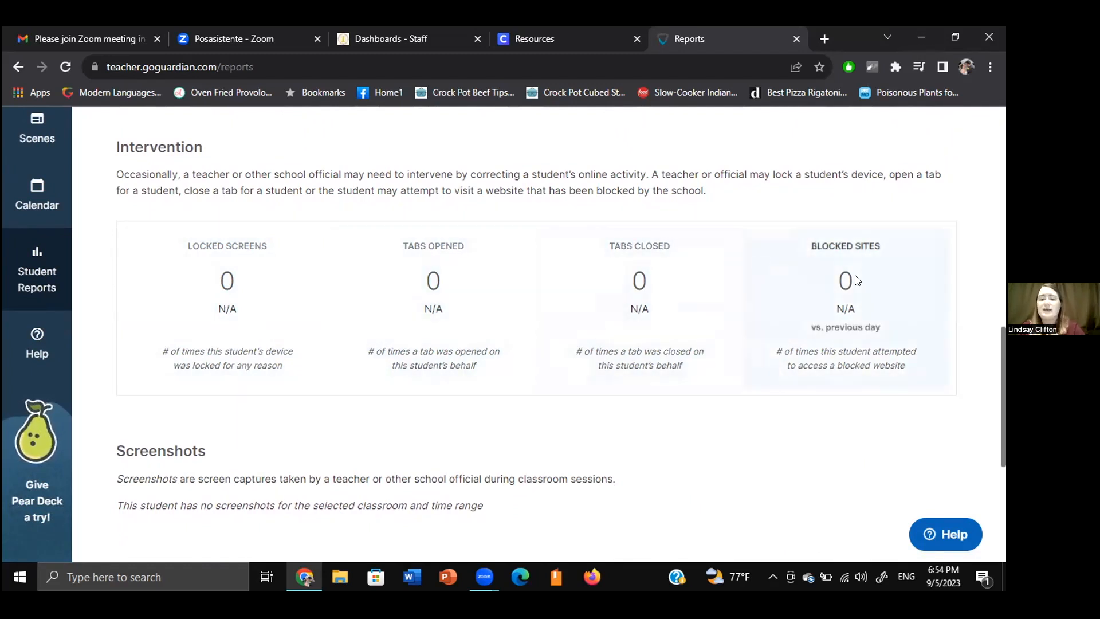
{"action": "scroll", "coordinate": [828, 251], "scroll_direction": "down", "scroll_amount": 2}
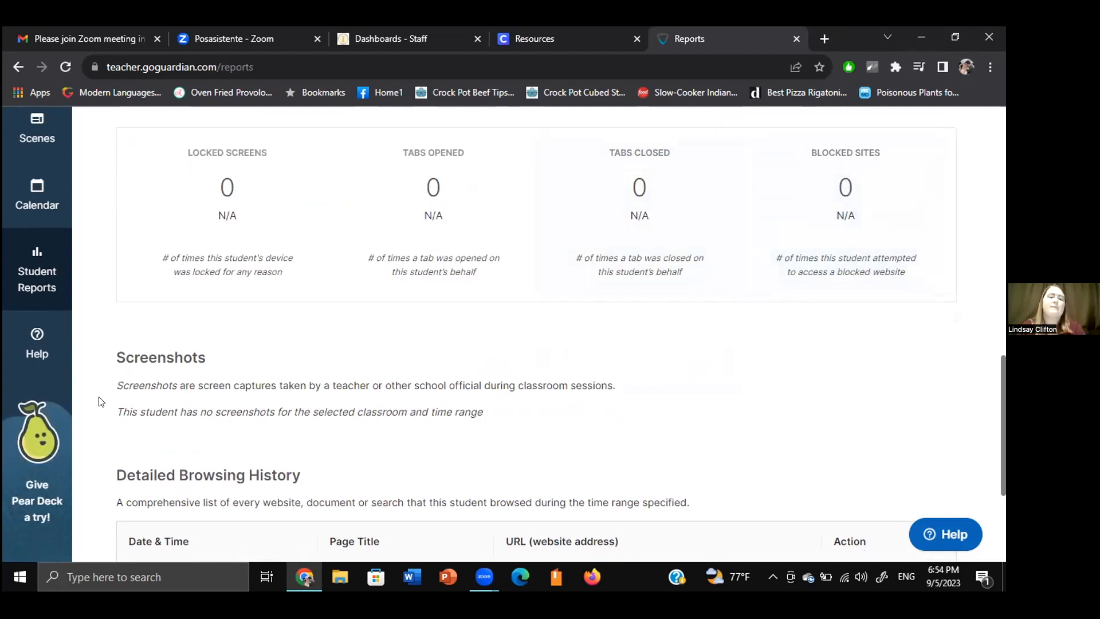
Review the report's screenshots and detailed browsing history, and return to the report's beginning
{"action": "scroll", "coordinate": [101, 401], "scroll_direction": "down", "scroll_amount": 3}
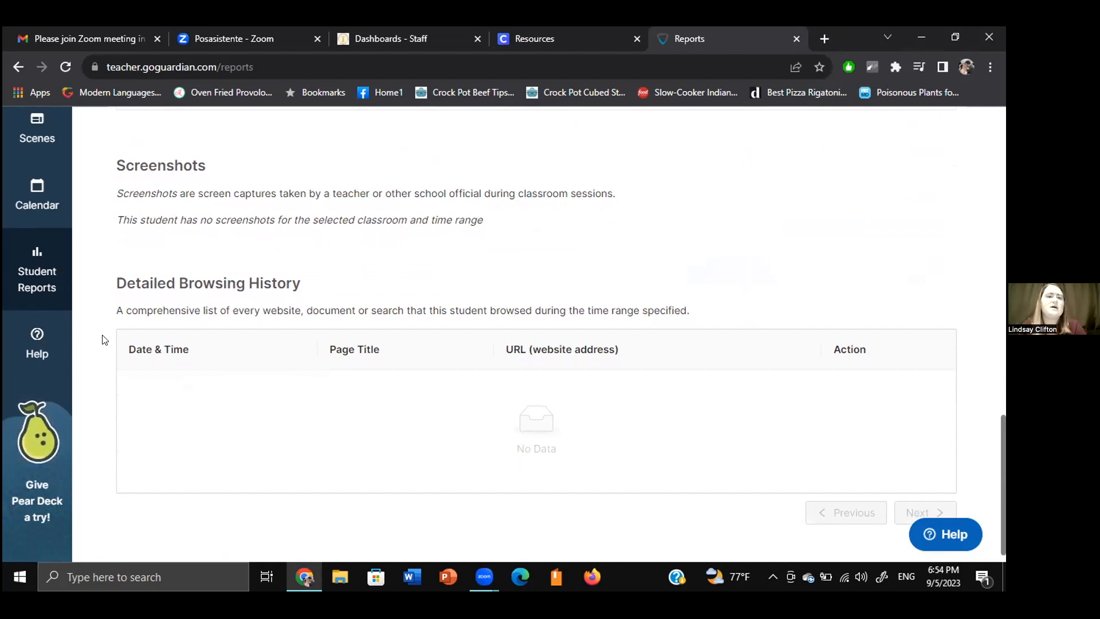
{"action": "scroll", "coordinate": [99, 341], "scroll_direction": "up", "scroll_amount": 1}
{"action": "scroll", "coordinate": [100, 342], "scroll_direction": "down", "scroll_amount": 1}
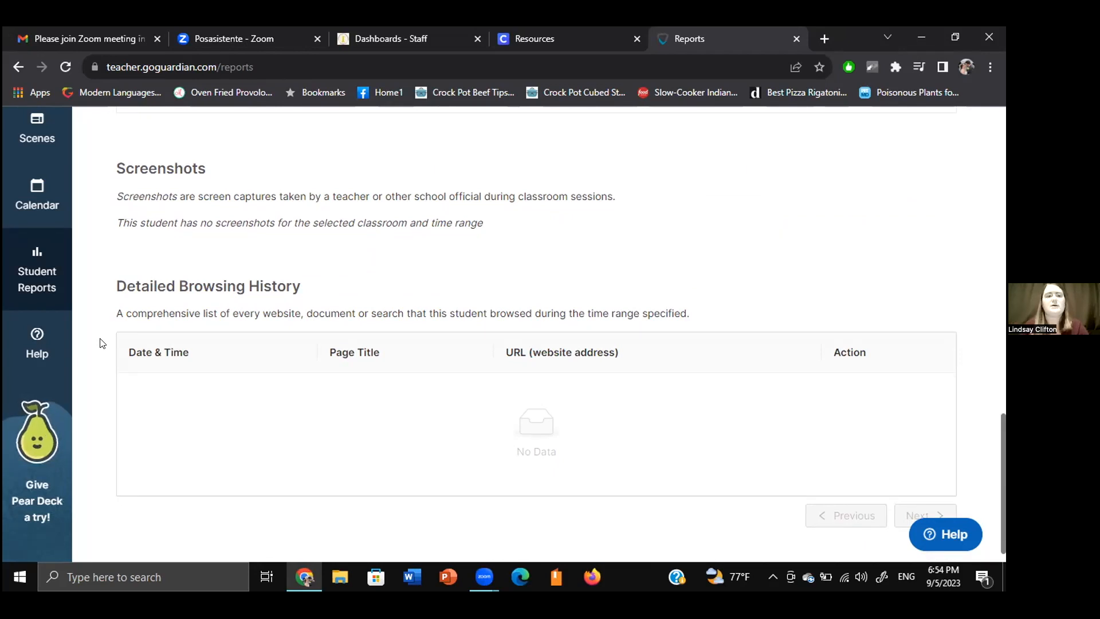
{"action": "scroll", "coordinate": [100, 343], "scroll_direction": "down", "scroll_amount": 1}
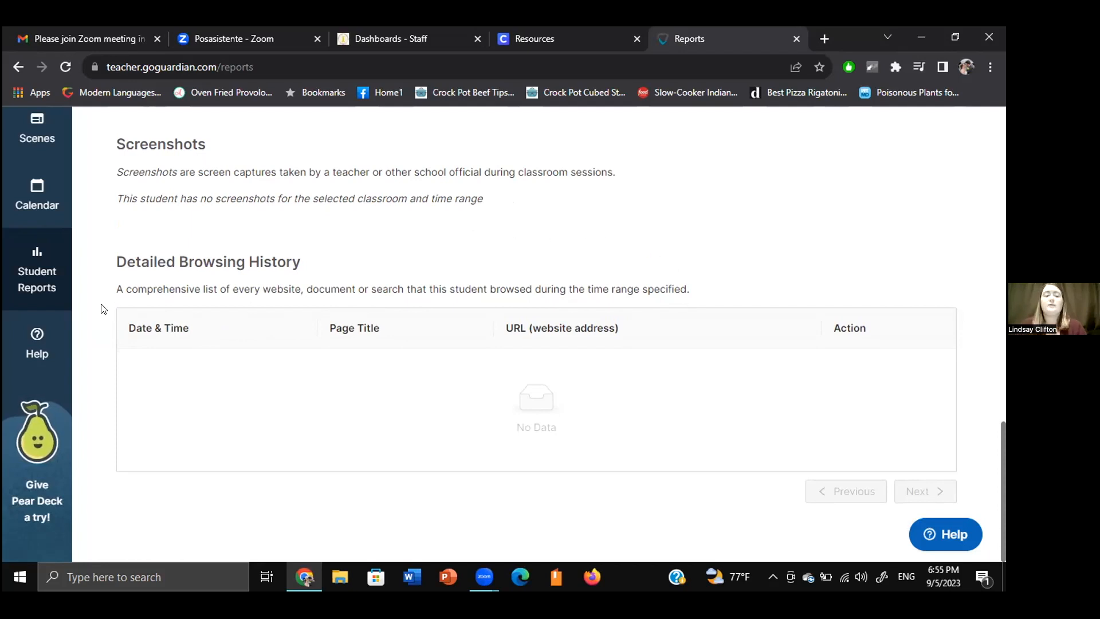
{"action": "scroll", "coordinate": [103, 310], "scroll_direction": "up", "scroll_amount": 18}
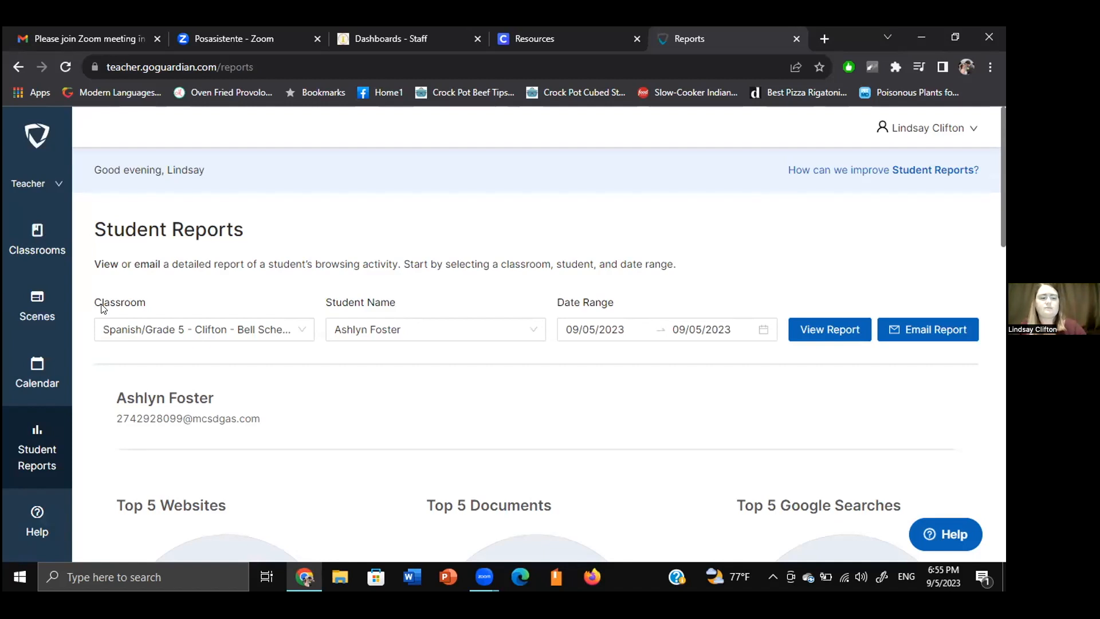
{"action": "scroll", "coordinate": [81, 373], "scroll_direction": "down", "scroll_amount": 3}
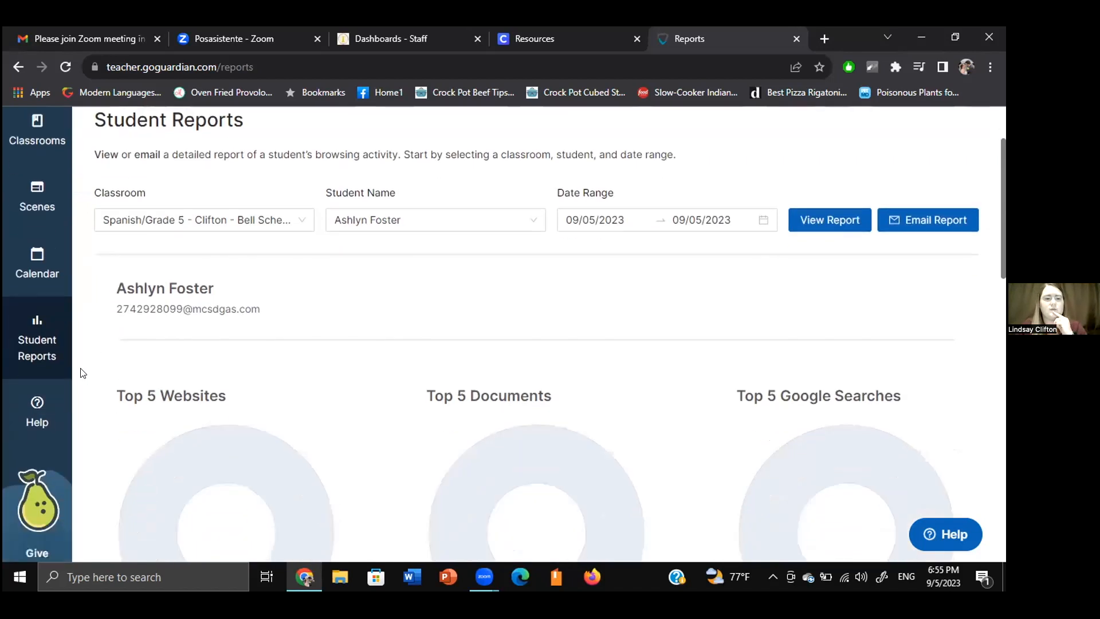
{"action": "scroll", "coordinate": [81, 373], "scroll_direction": "up", "scroll_amount": 3}
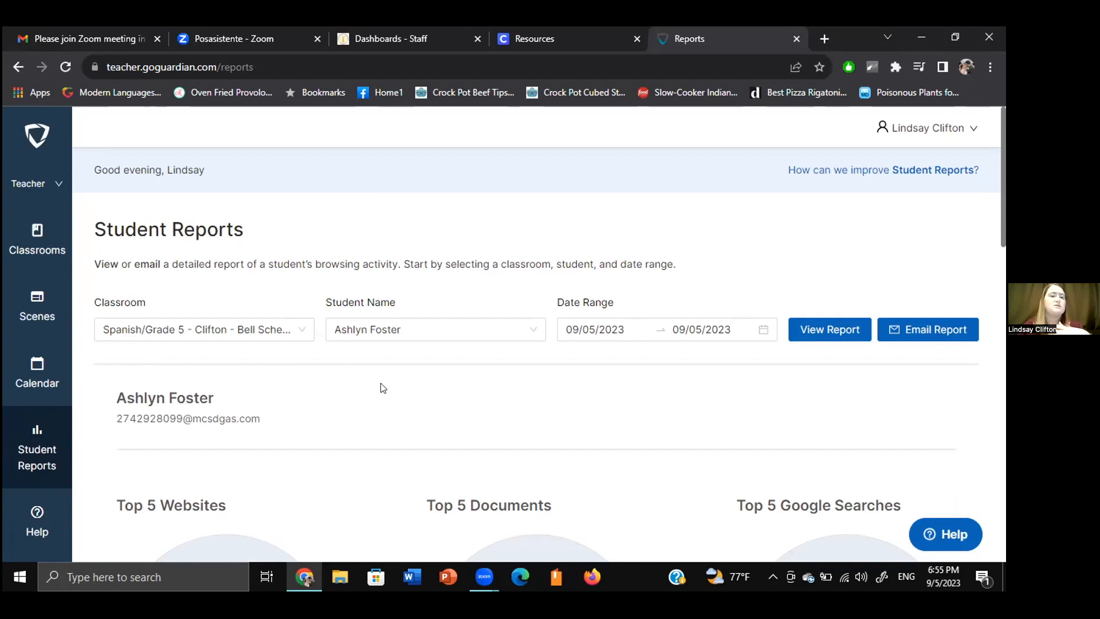
Check which other GoGuardian product can be switched to from Teacher, and stay in Teacher
{"action": "left_click", "coordinate": [45, 189]}
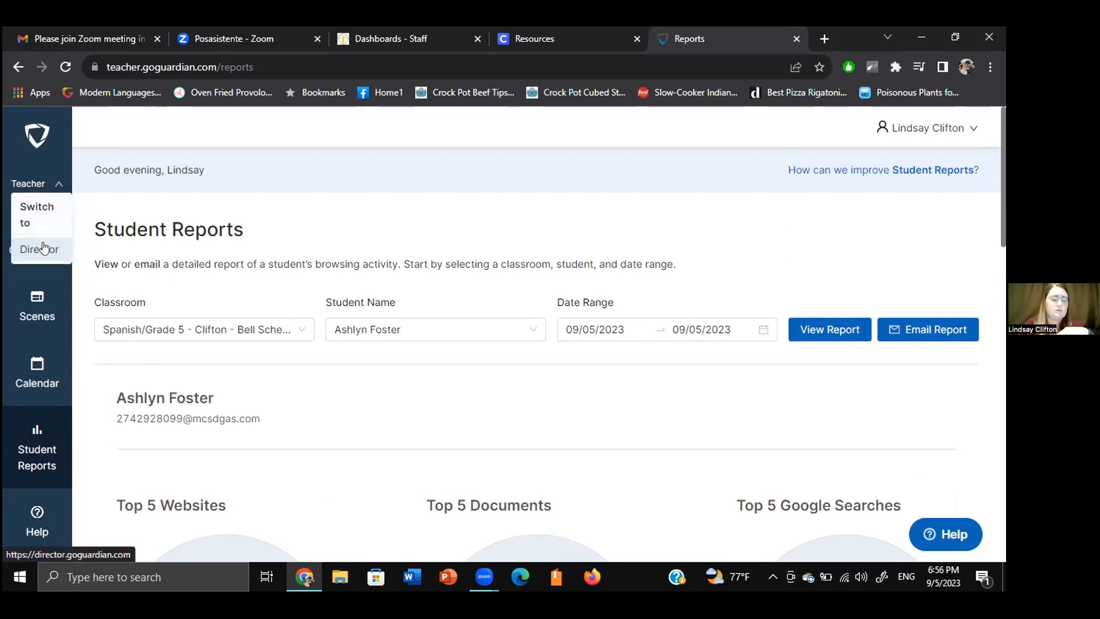
{"action": "left_click", "coordinate": [287, 208]}
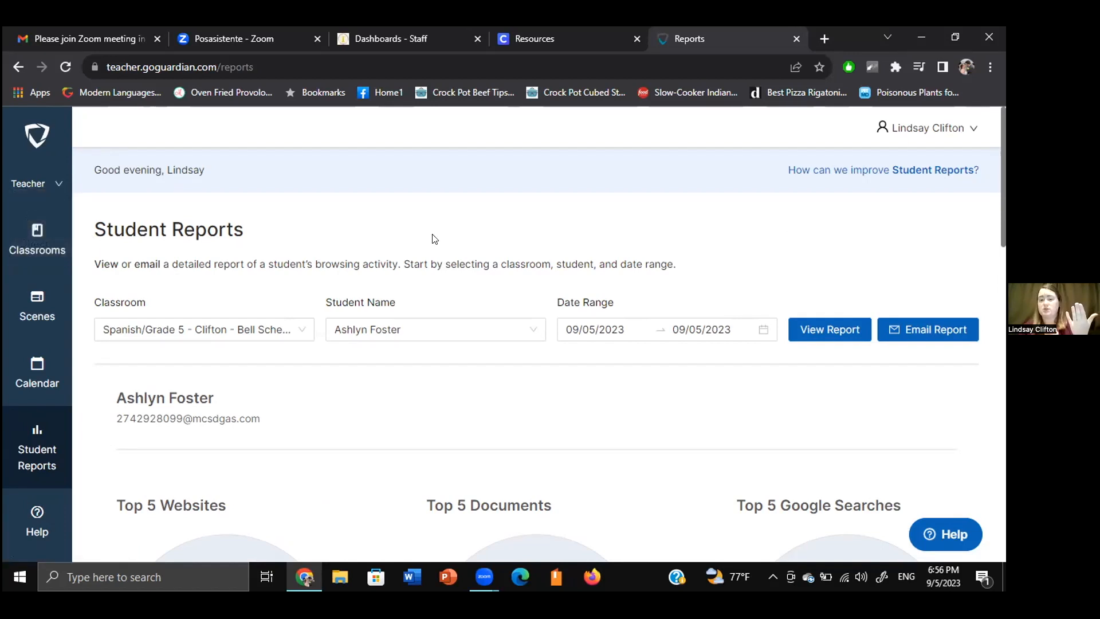
{"action": "left_click", "coordinate": [46, 184]}
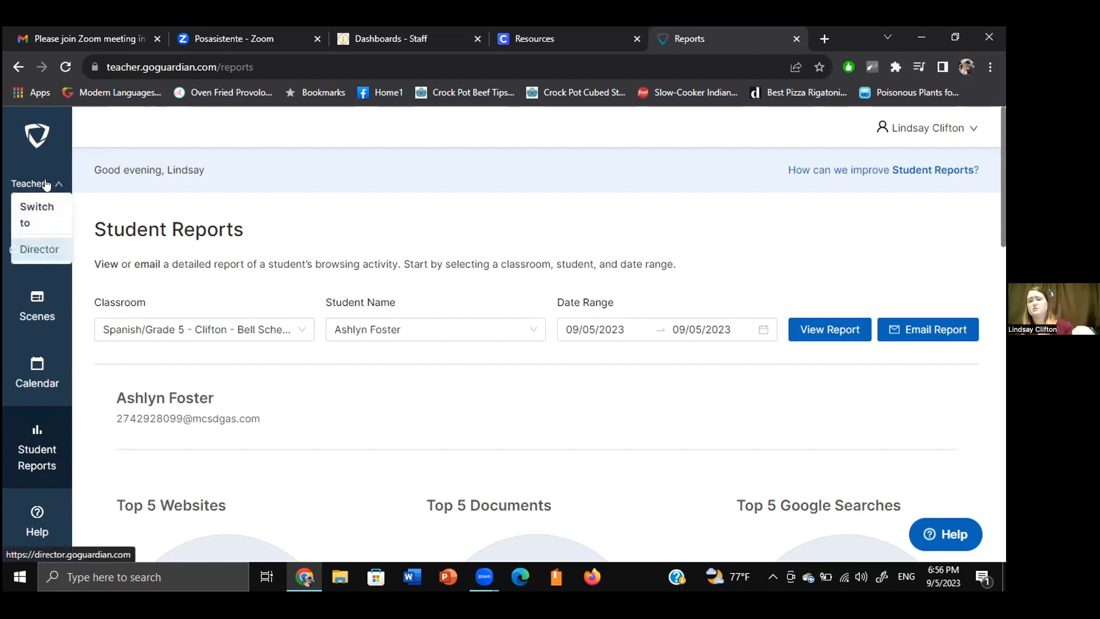
{"action": "left_click", "coordinate": [462, 256]}
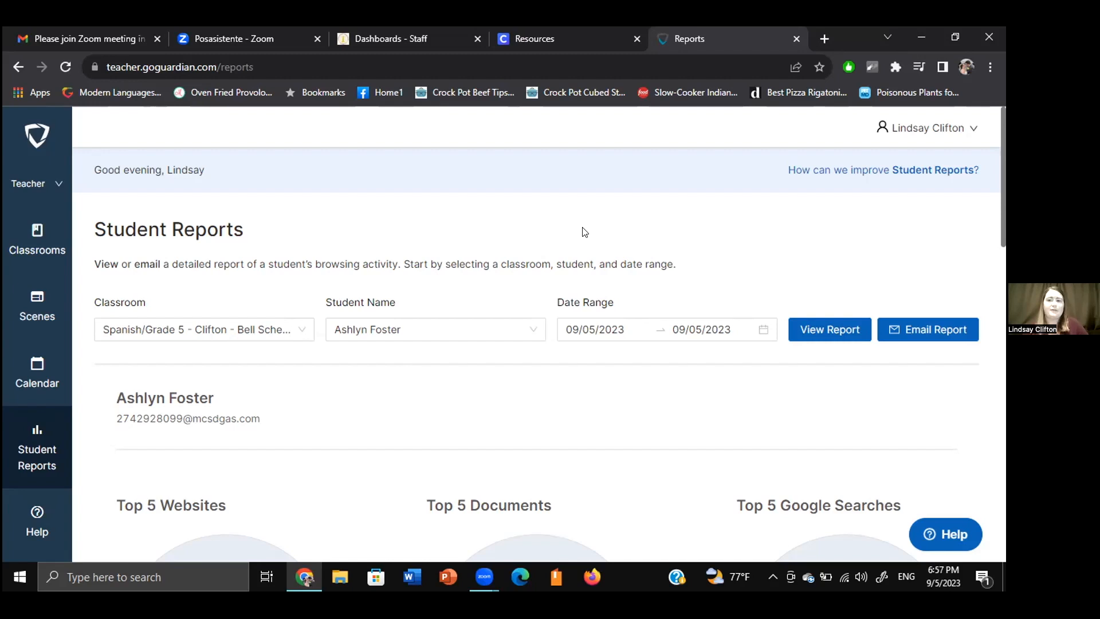
Set up an emailed copy of the student's report without the Intervention, Screenshots and Detailed Browsing History sections
{"action": "scroll", "coordinate": [583, 231], "scroll_direction": "down", "scroll_amount": 1}
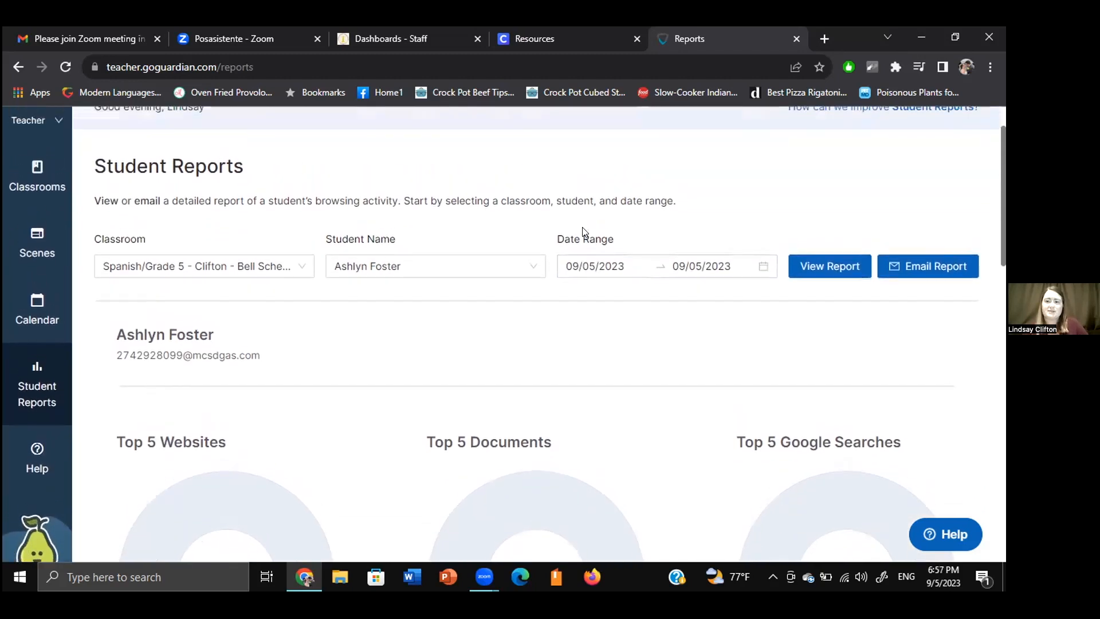
{"action": "left_click", "coordinate": [915, 262]}
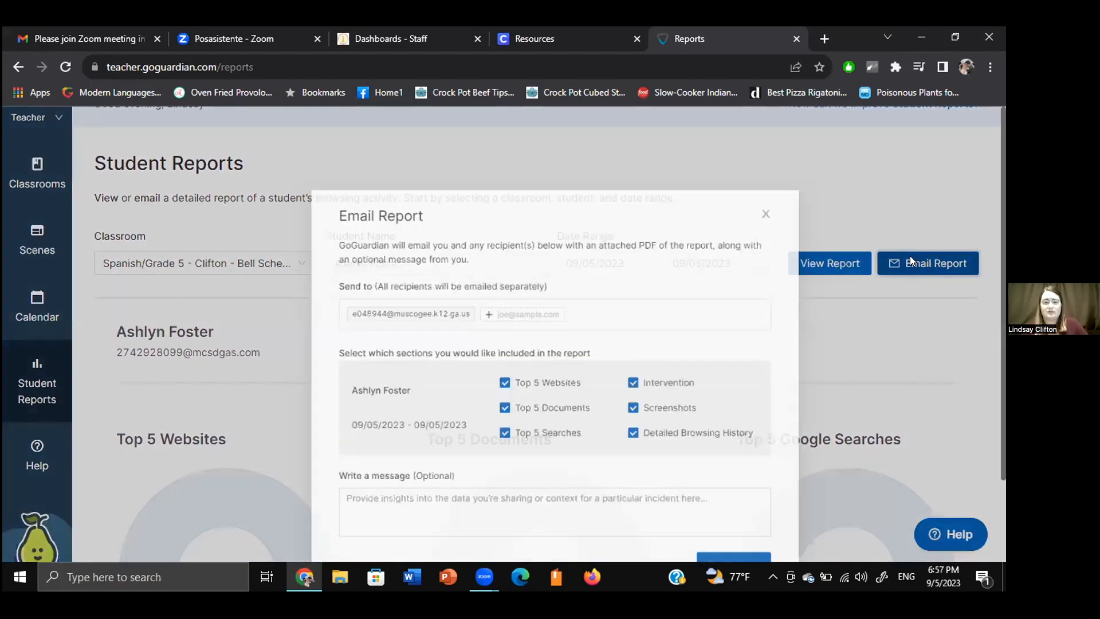
{"action": "scroll", "coordinate": [505, 361], "scroll_direction": "down", "scroll_amount": 1}
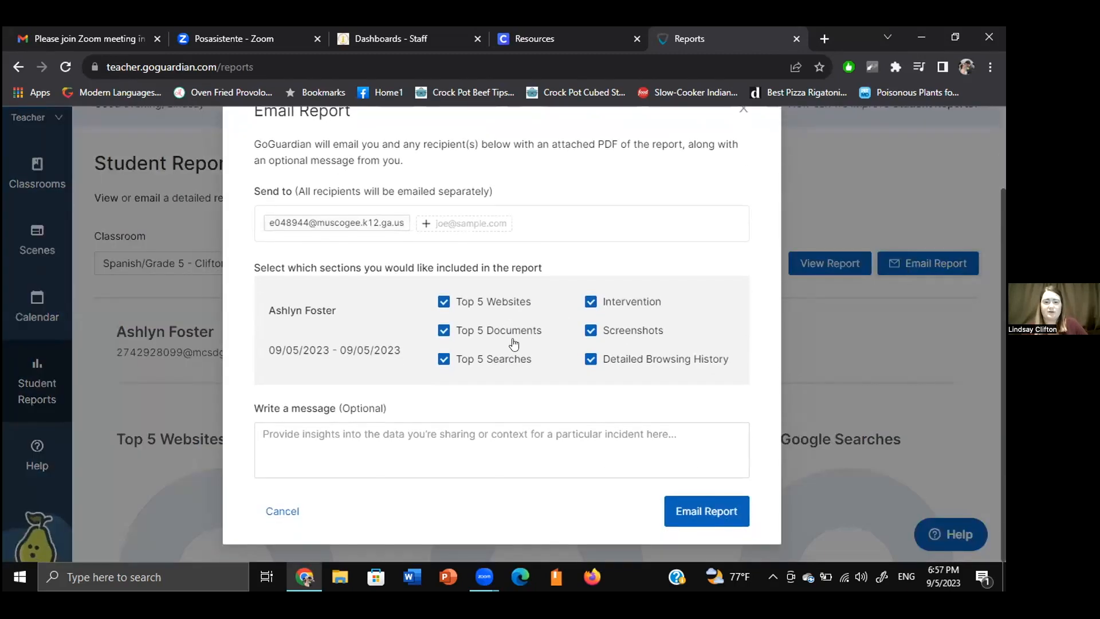
{"action": "left_click", "coordinate": [589, 302]}
{"action": "left_click", "coordinate": [590, 331]}
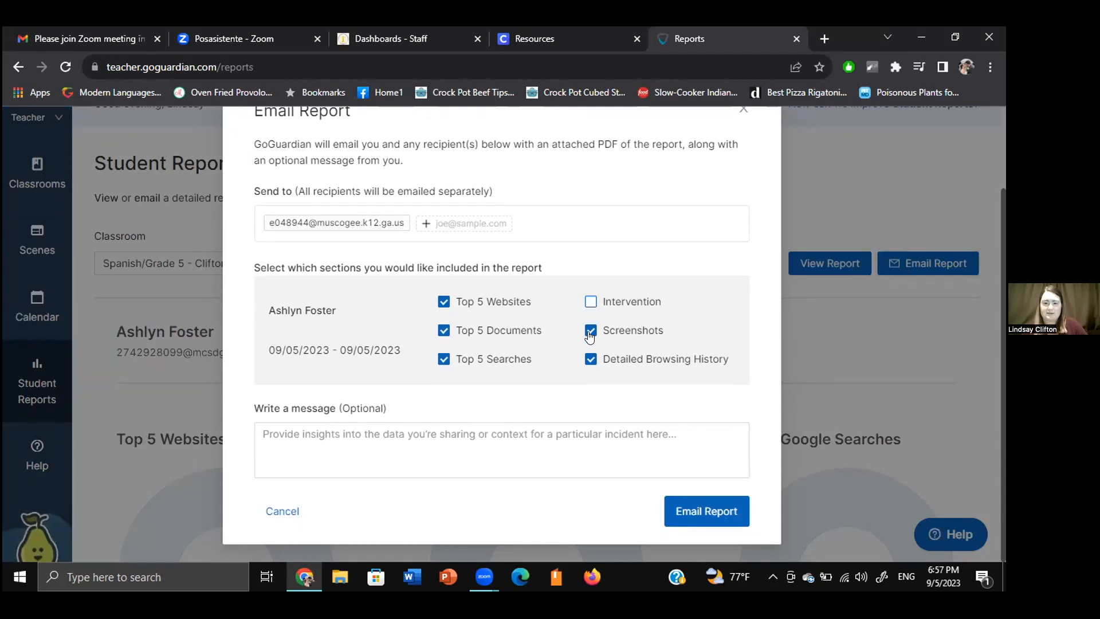
{"action": "left_click", "coordinate": [590, 359]}
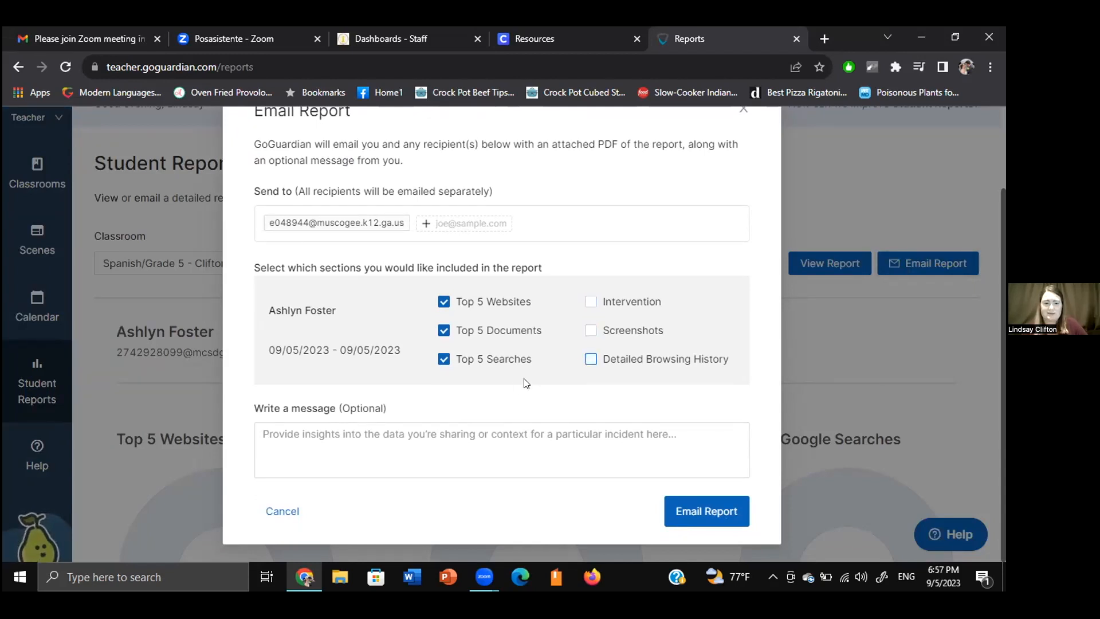
{"action": "left_click", "coordinate": [445, 436]}
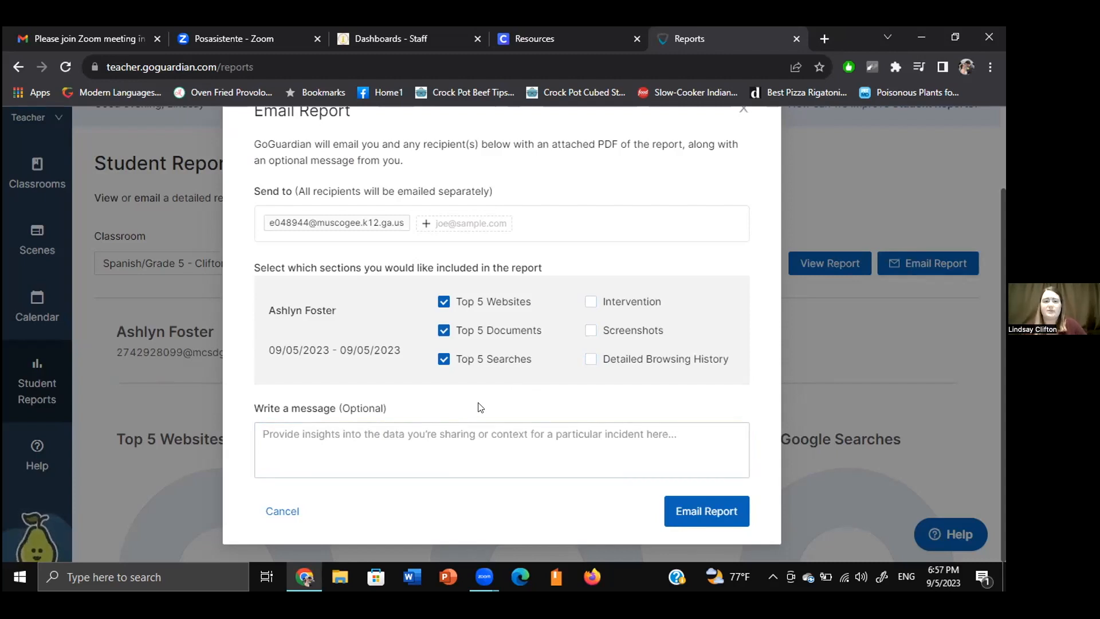
{"action": "scroll", "coordinate": [479, 405], "scroll_direction": "up", "scroll_amount": 2}
{"action": "scroll", "coordinate": [479, 406], "scroll_direction": "down", "scroll_amount": 2}
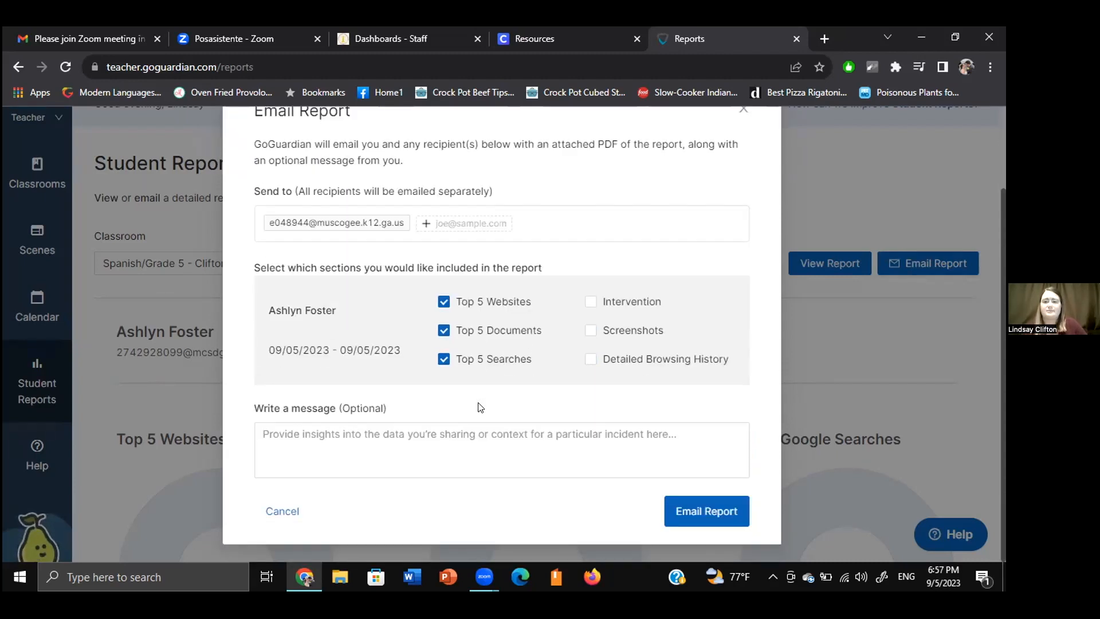
{"action": "scroll", "coordinate": [619, 357], "scroll_direction": "up", "scroll_amount": 1}
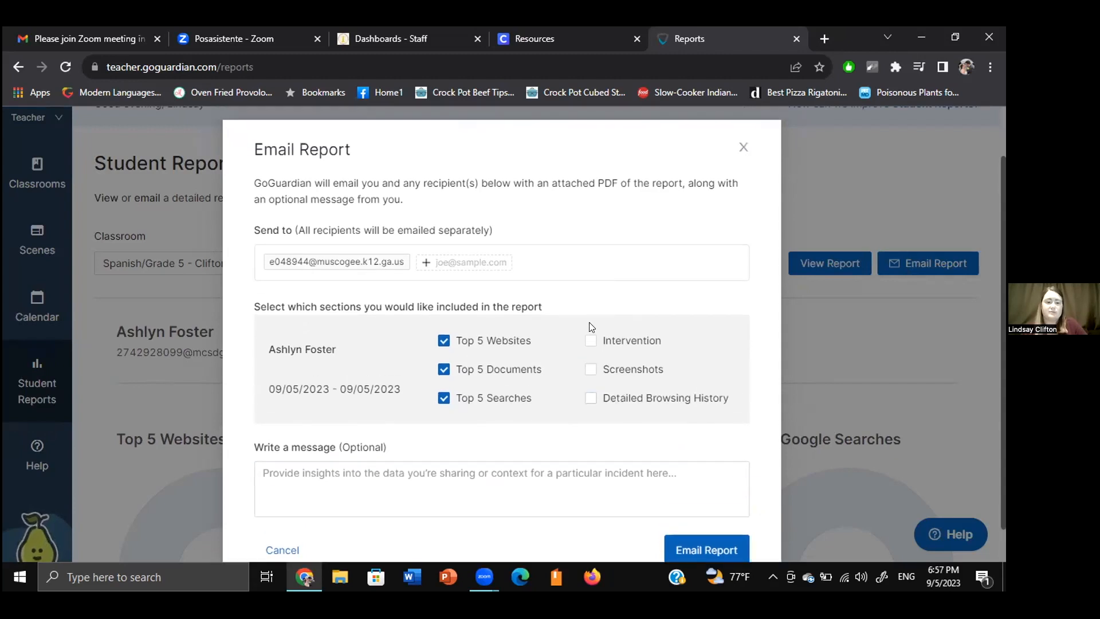
Discard the email report without sending it, confirm the cancellation, and return to the beginning of the Student Reports page
{"action": "scroll", "coordinate": [591, 327], "scroll_direction": "down", "scroll_amount": 1}
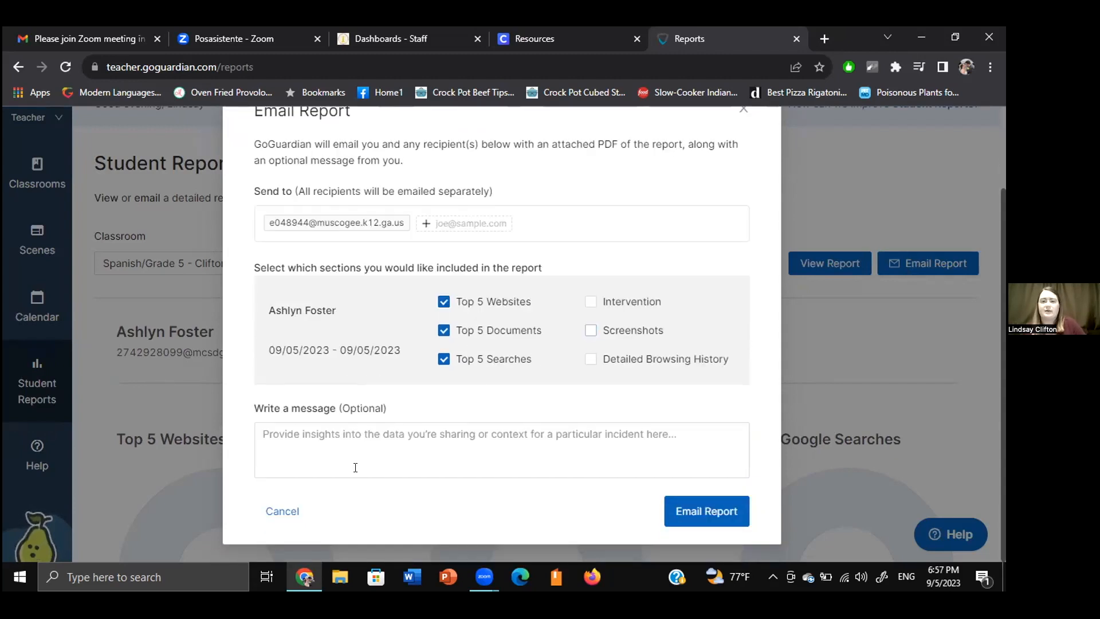
{"action": "left_click", "coordinate": [279, 509]}
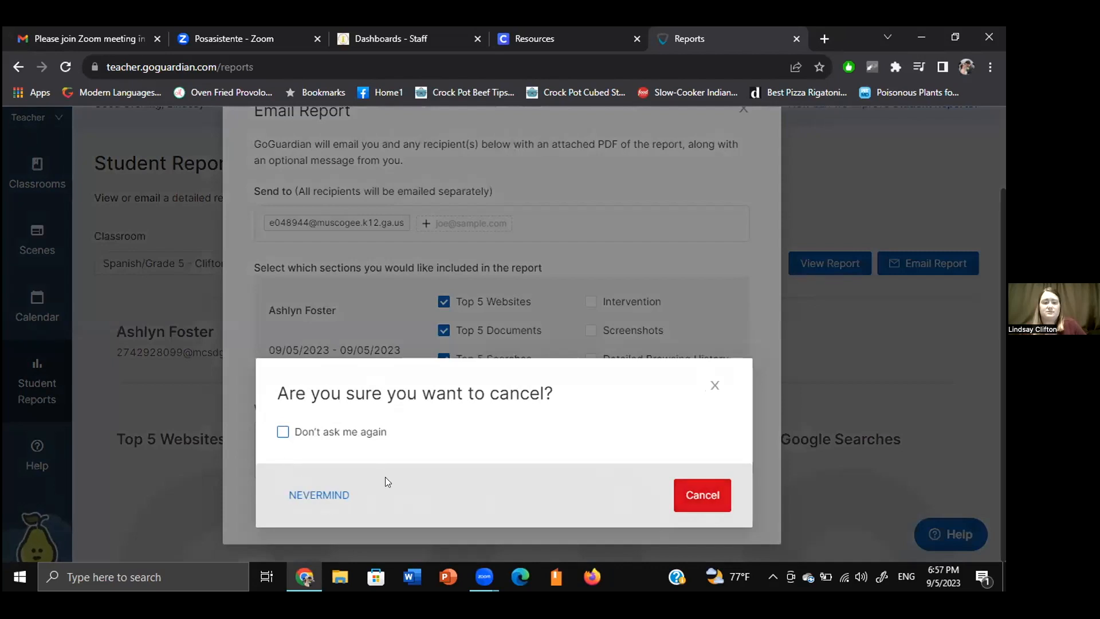
{"action": "left_click", "coordinate": [700, 495]}
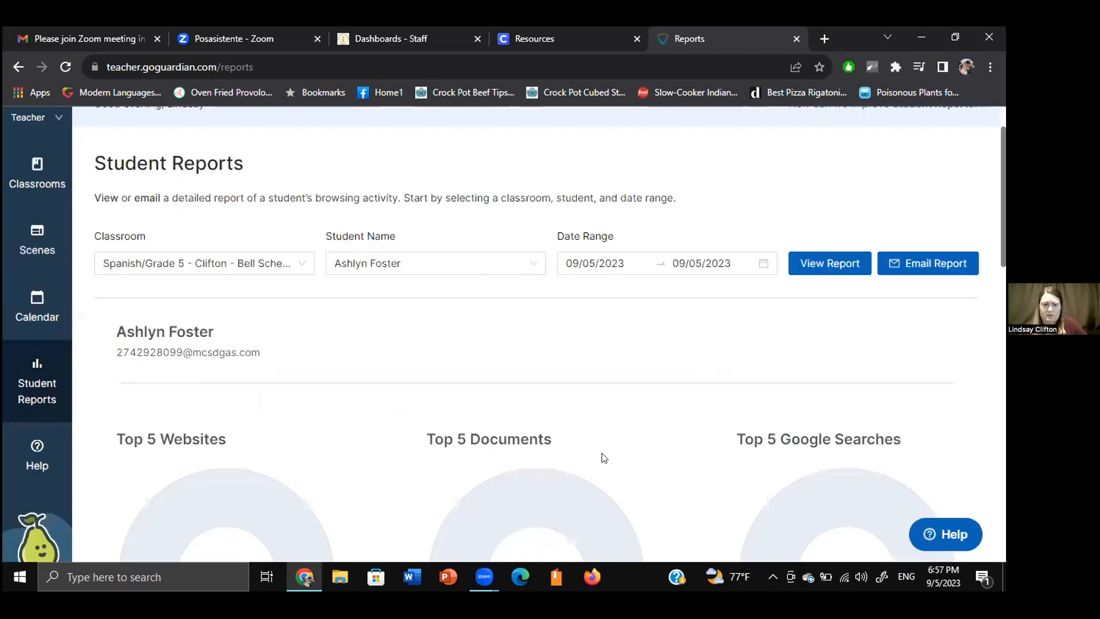
{"action": "scroll", "coordinate": [525, 407], "scroll_direction": "up", "scroll_amount": 2}
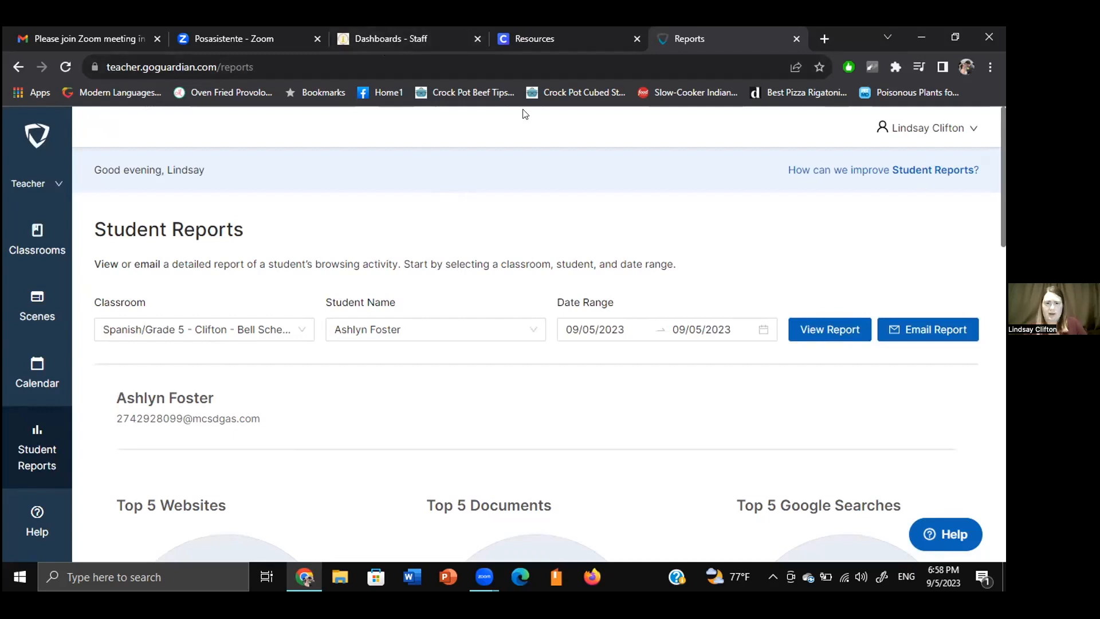
Open the Clever Portal from the staff dashboard, locate GoGuardian among the favorite resources, and return to the Student Reports page
{"action": "left_click", "coordinate": [359, 48]}
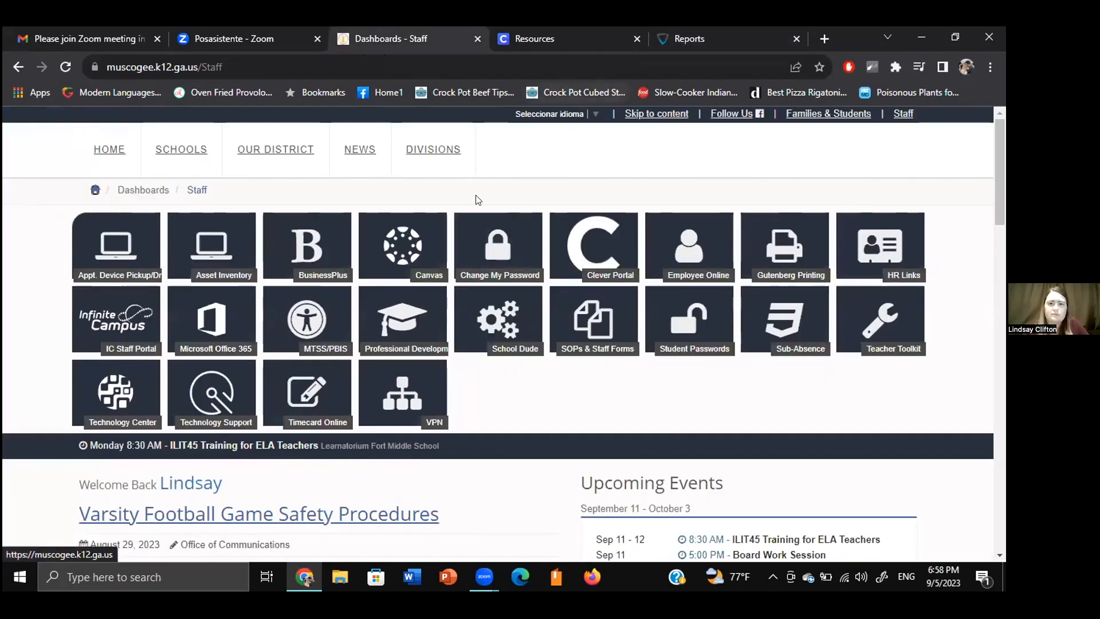
{"action": "left_click", "coordinate": [582, 251]}
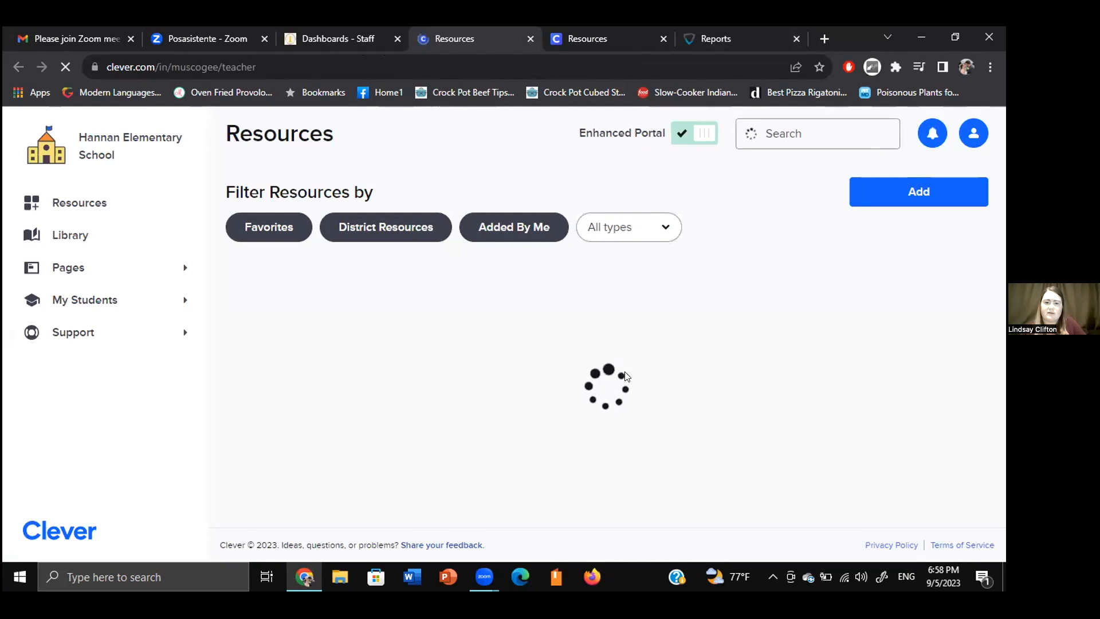
{"action": "scroll", "coordinate": [624, 375], "scroll_direction": "down", "scroll_amount": 2}
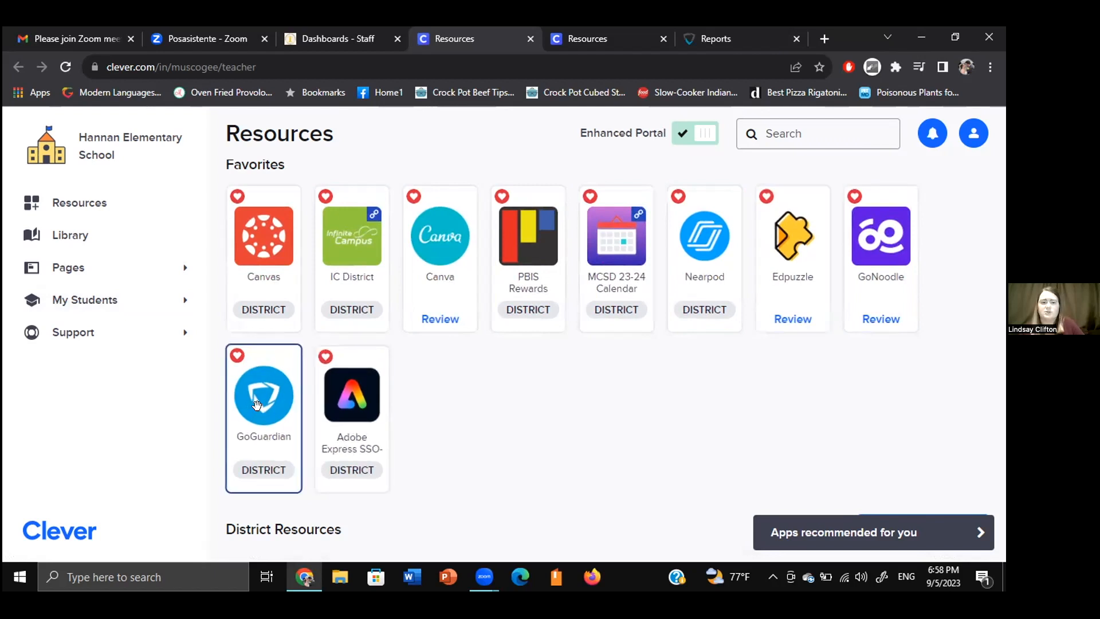
{"action": "left_click", "coordinate": [715, 49]}
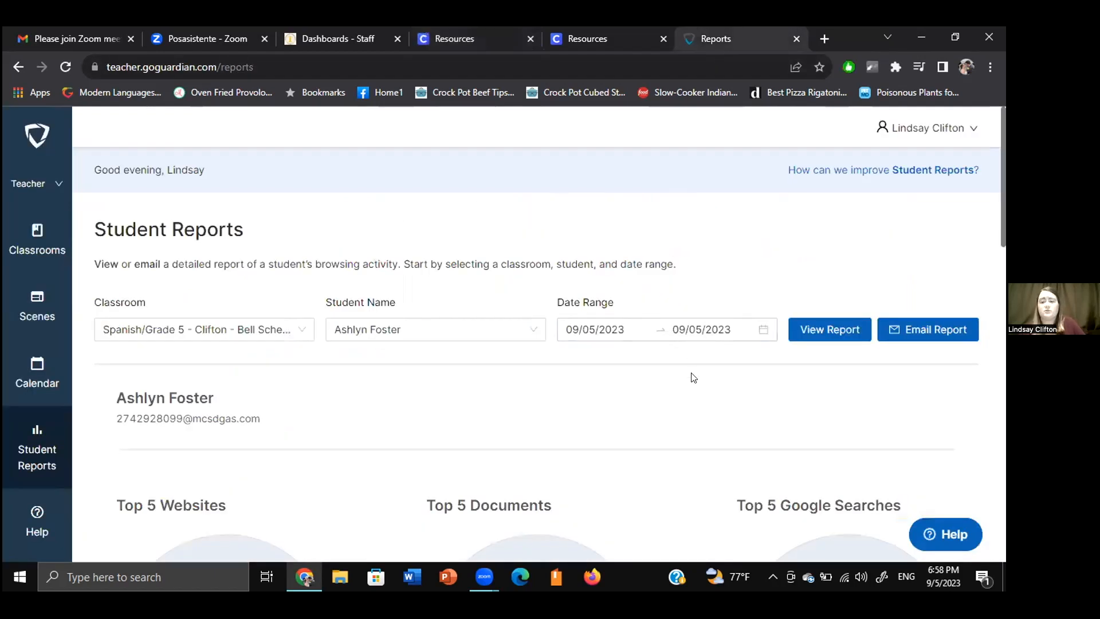